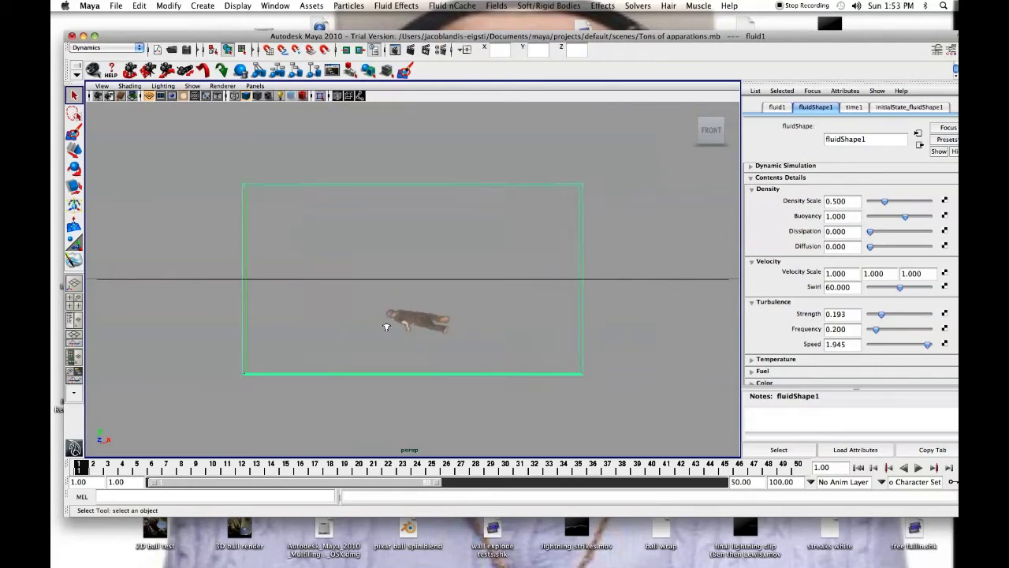
Frame the fluid container closely in the perspective view and create a playblast of frames 1 to 50
{"action": "scroll", "coordinate": [387, 327], "scroll_direction": "up", "scroll_amount": 4}
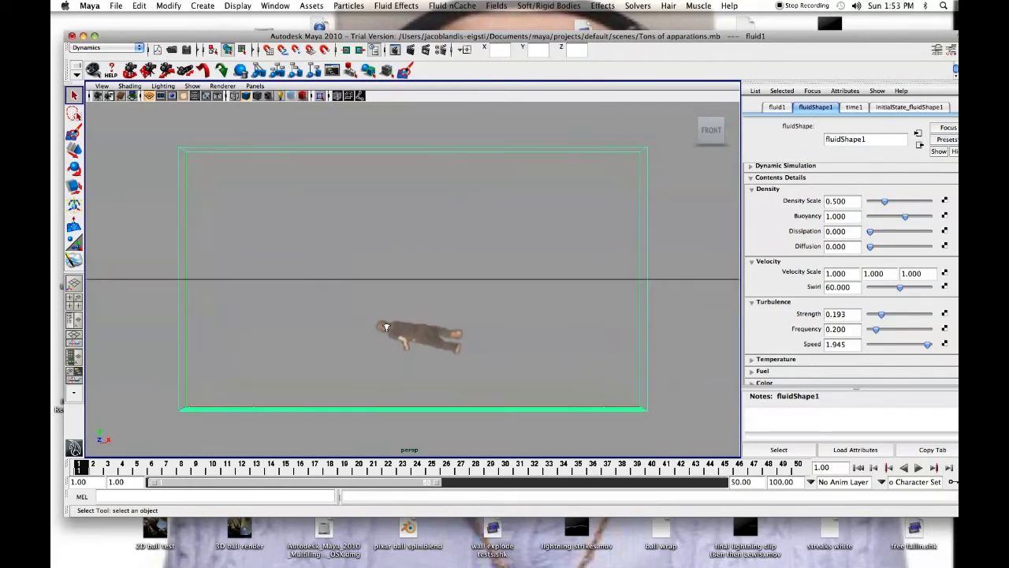
{"action": "scroll", "coordinate": [386, 326], "scroll_direction": "up", "scroll_amount": 4}
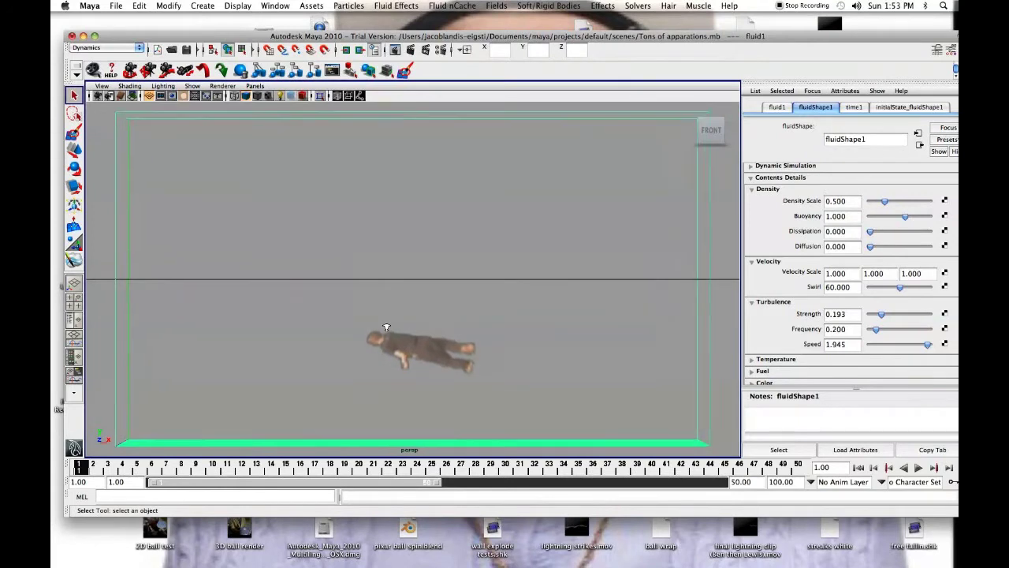
{"action": "scroll", "coordinate": [386, 326], "scroll_direction": "up", "scroll_amount": 1}
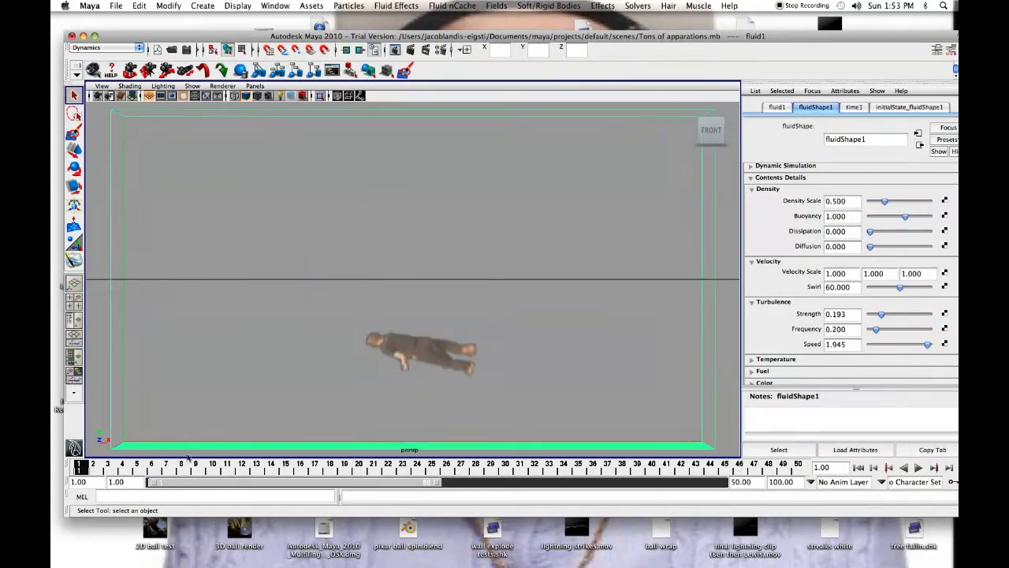
{"action": "right_click", "coordinate": [241, 471]}
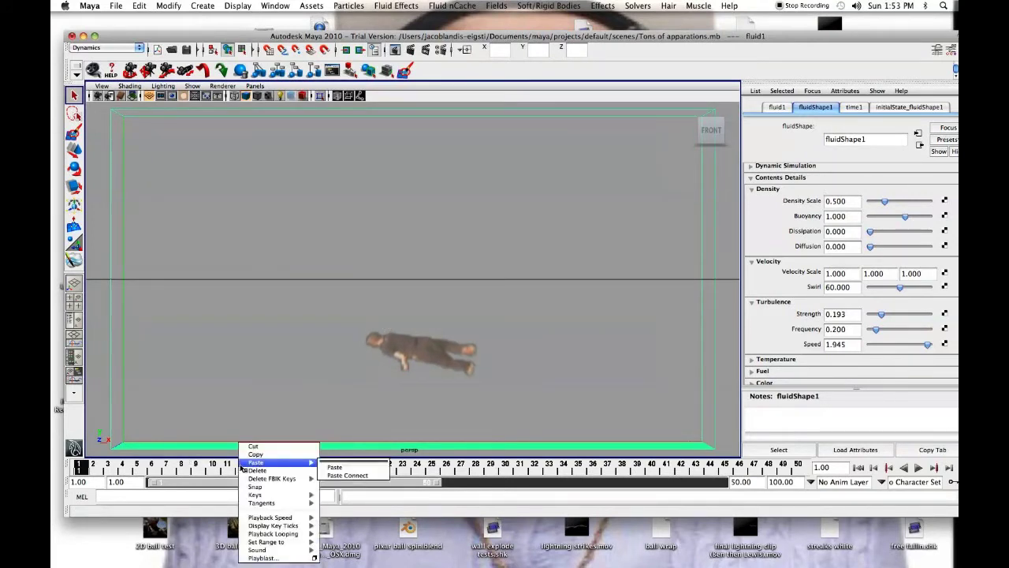
{"action": "left_click", "coordinate": [261, 558]}
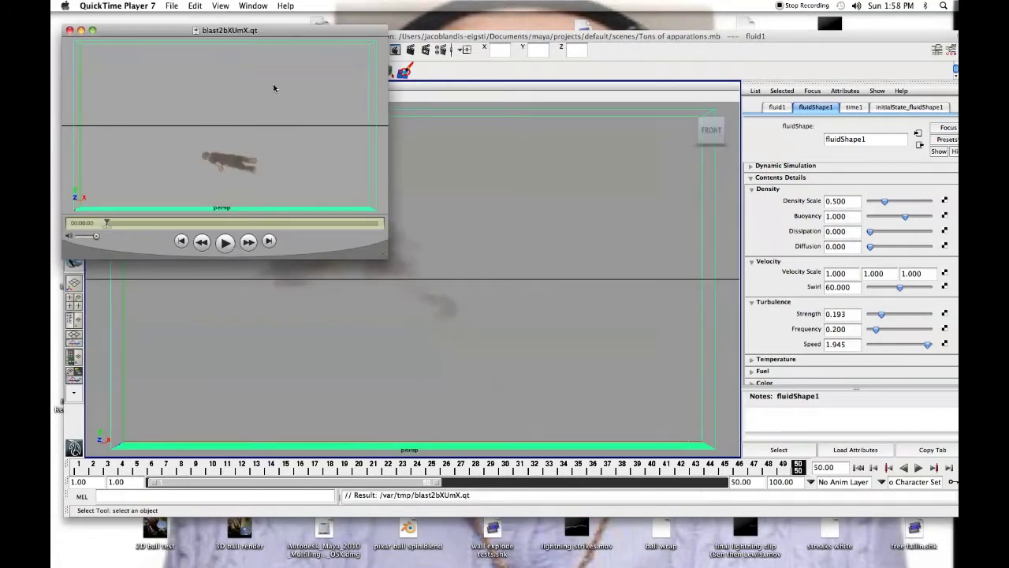
Move the playblast movie over the viewport, play it and check how the body-shaped fluid disperses
{"action": "left_click_drag", "start_coordinate": [274, 31], "coordinate": [362, 94]}
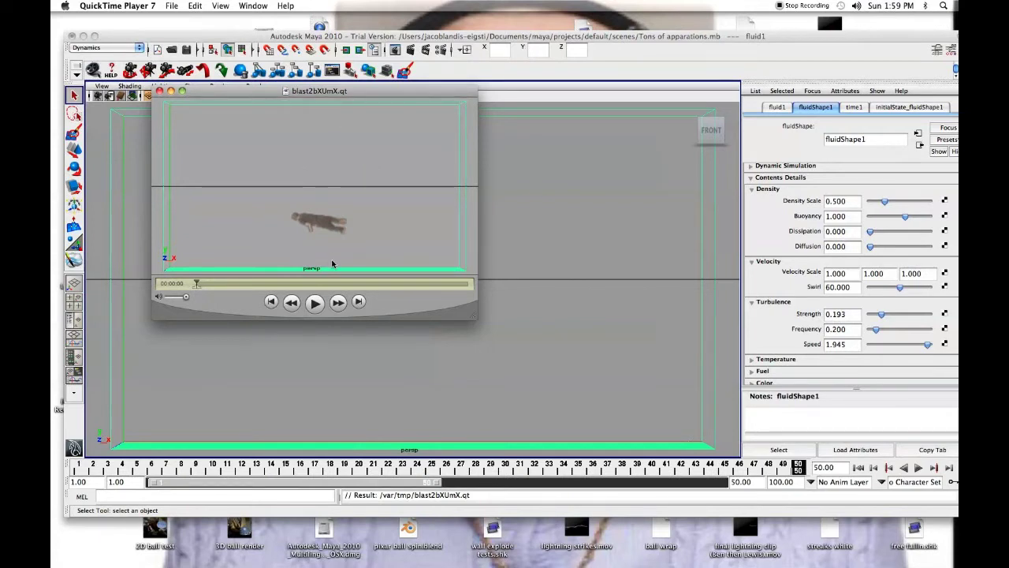
{"action": "left_click_drag", "start_coordinate": [323, 92], "coordinate": [347, 118]}
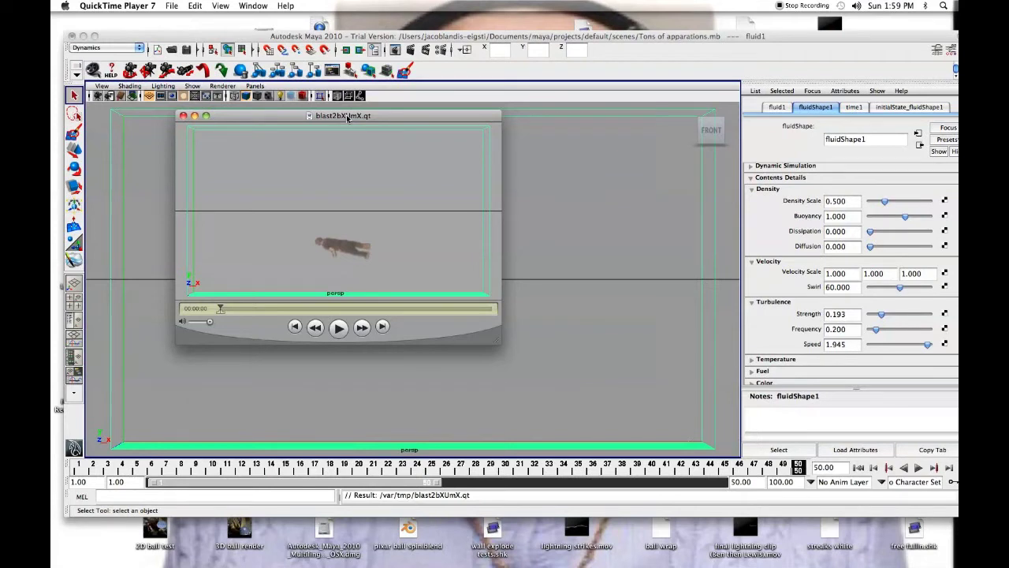
{"action": "left_click_drag", "start_coordinate": [347, 117], "coordinate": [355, 118]}
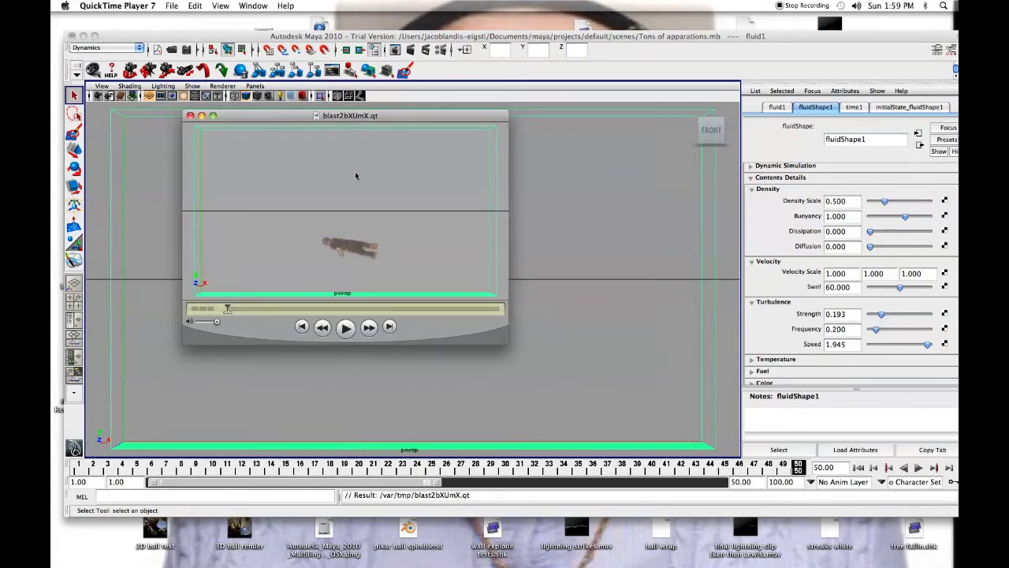
{"action": "left_click", "coordinate": [349, 328]}
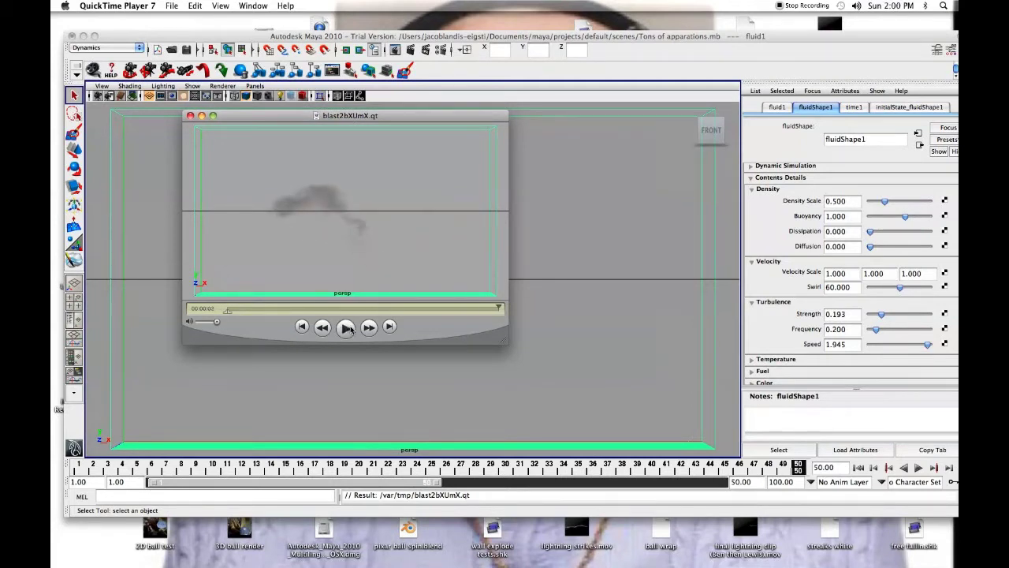
{"action": "left_click_drag", "start_coordinate": [236, 309], "coordinate": [484, 309]}
{"action": "left_click", "coordinate": [322, 327]}
{"action": "left_click", "coordinate": [323, 327]}
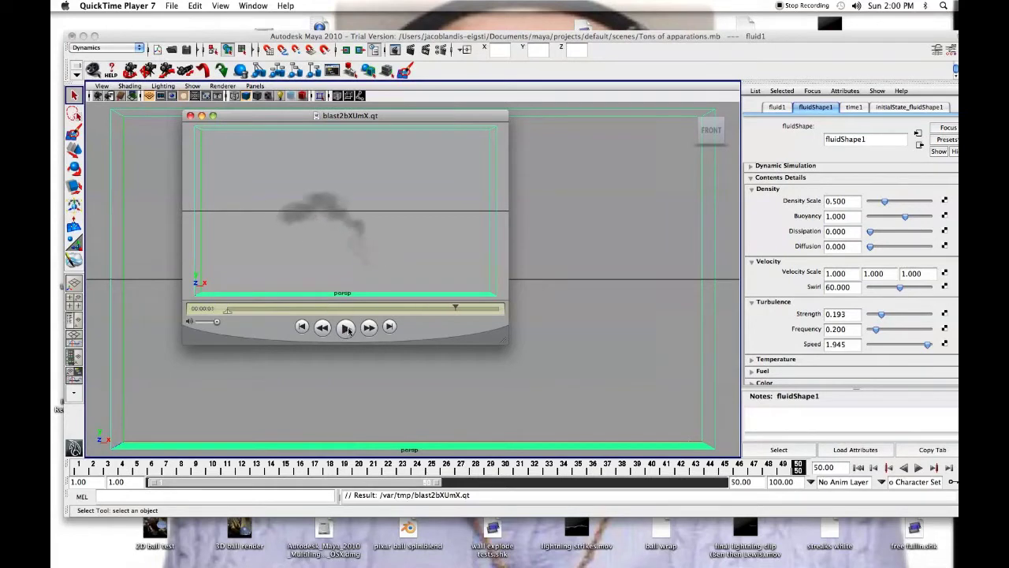
{"action": "left_click", "coordinate": [347, 328]}
Scrub the playblast from its first to its last frame and replay it to examine the rising smoke
{"action": "left_click", "coordinate": [225, 308]}
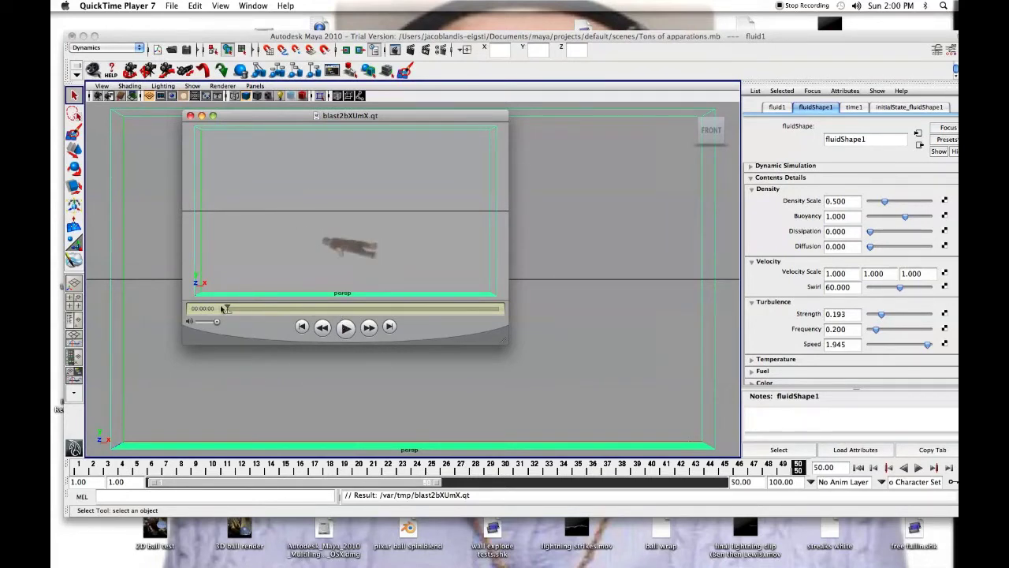
{"action": "left_click_drag", "start_coordinate": [227, 308], "coordinate": [499, 312]}
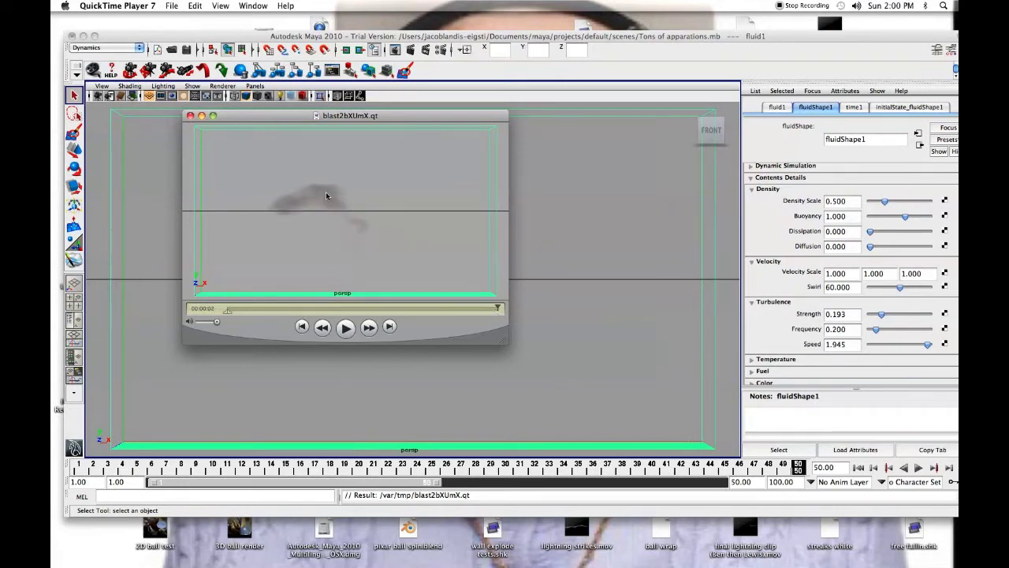
{"action": "left_click_drag", "start_coordinate": [329, 309], "coordinate": [230, 309]}
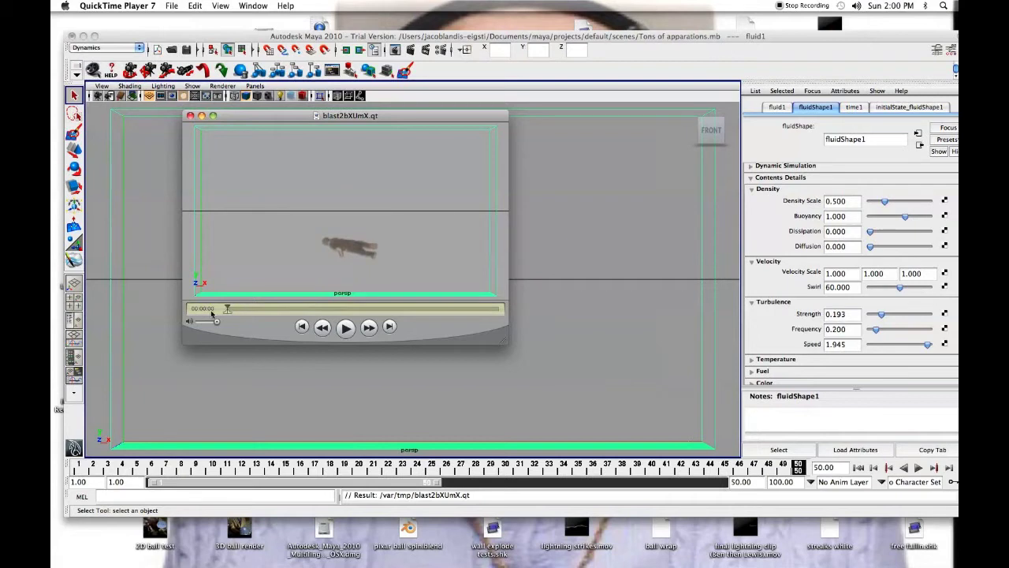
{"action": "left_click", "coordinate": [345, 327]}
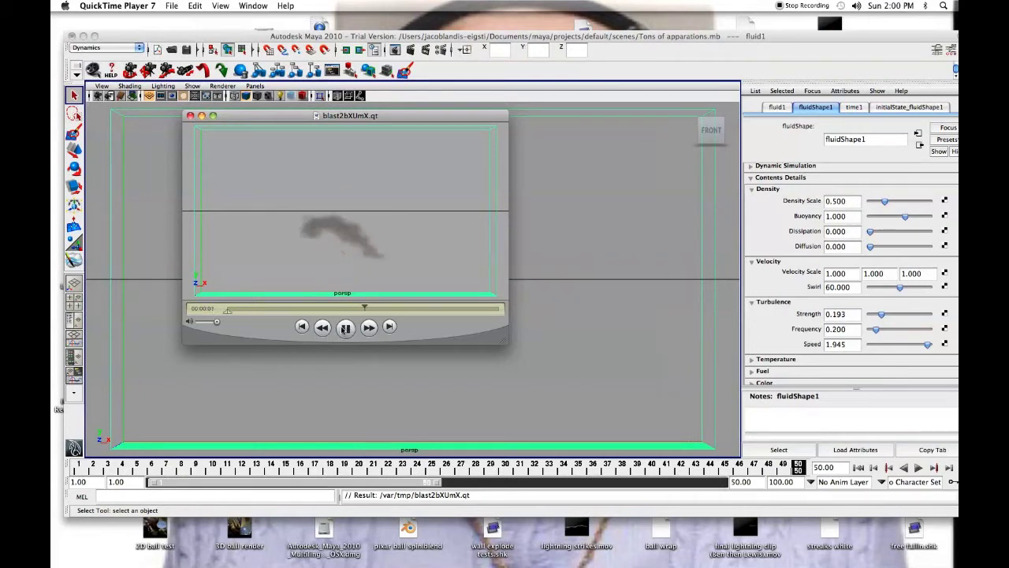
{"action": "left_click", "coordinate": [345, 328]}
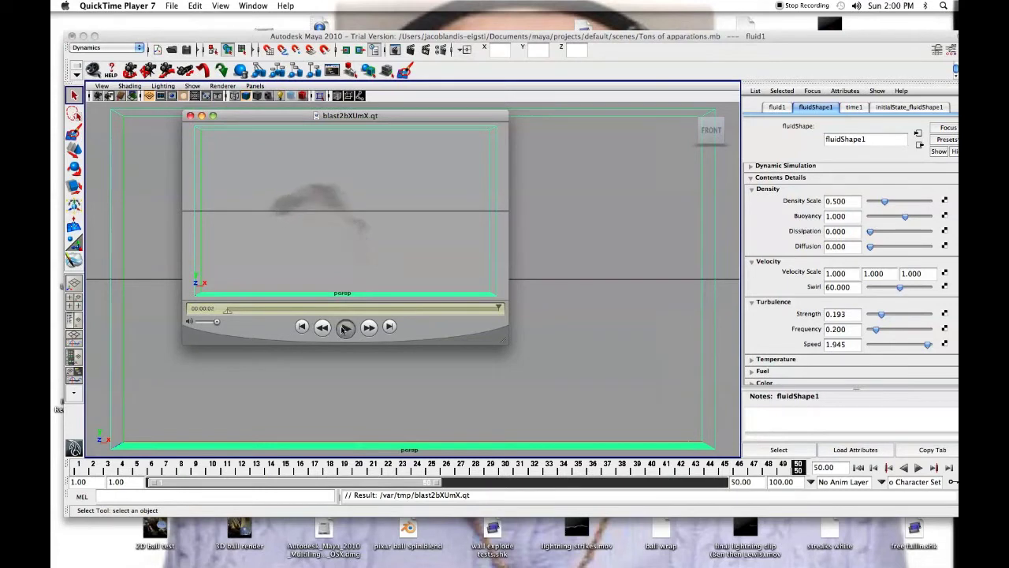
{"action": "left_click", "coordinate": [345, 328]}
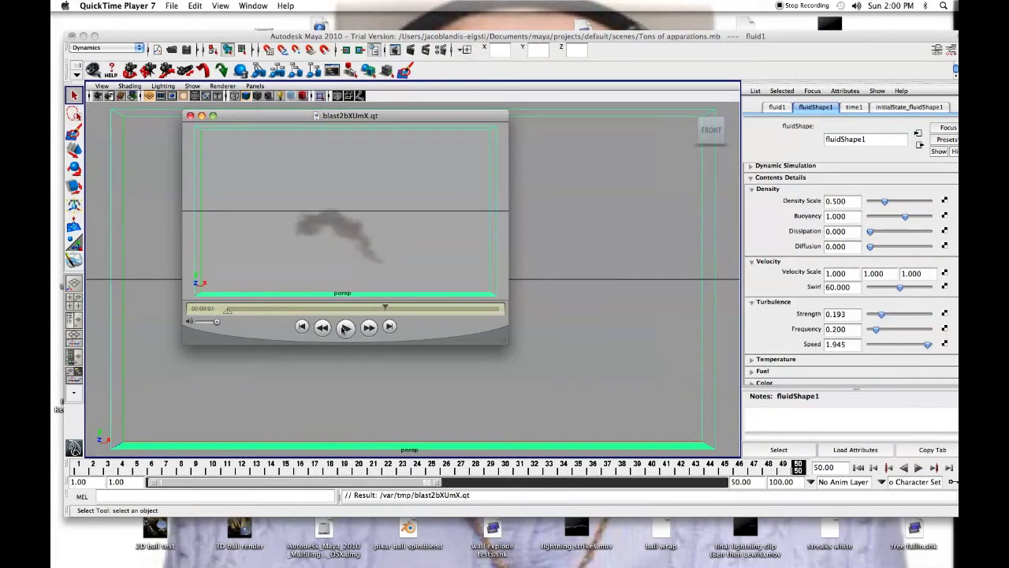
{"action": "left_click", "coordinate": [383, 310]}
{"action": "left_click_drag", "start_coordinate": [383, 310], "coordinate": [499, 315]}
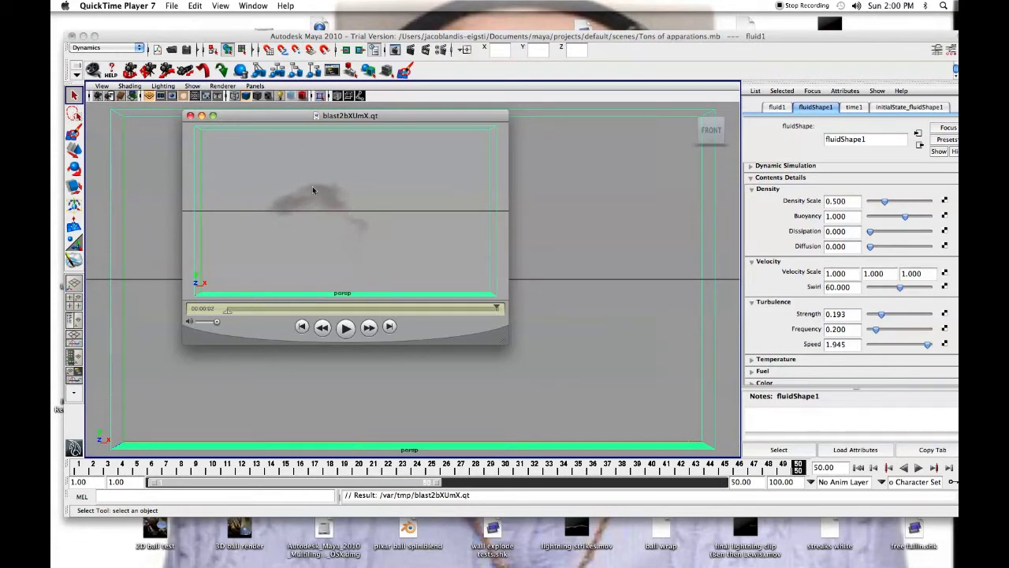
Replay the playblast from the first frame several times, pausing to examine the smoke's motion, and close the movie
{"action": "left_click", "coordinate": [228, 309]}
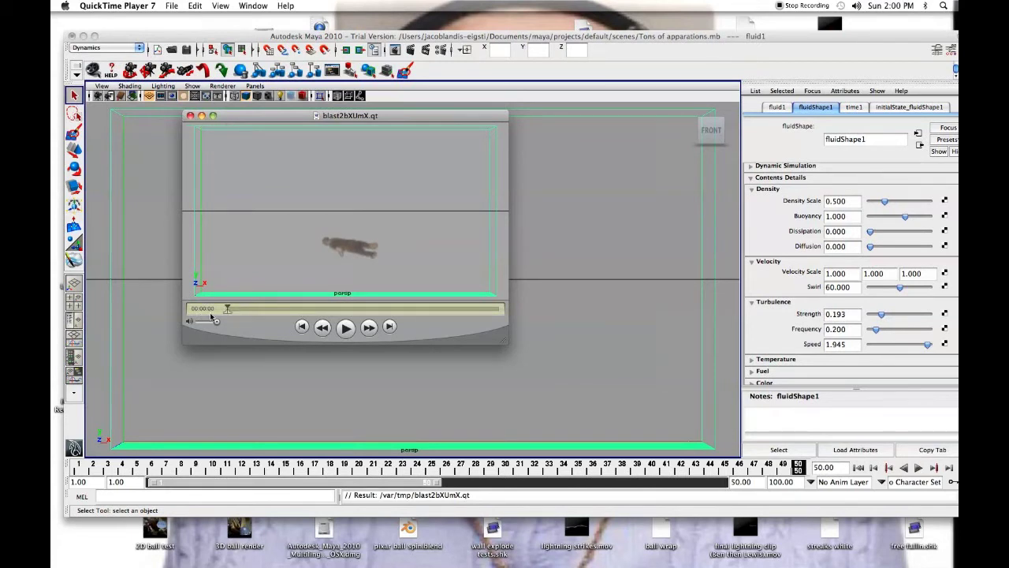
{"action": "left_click", "coordinate": [347, 327]}
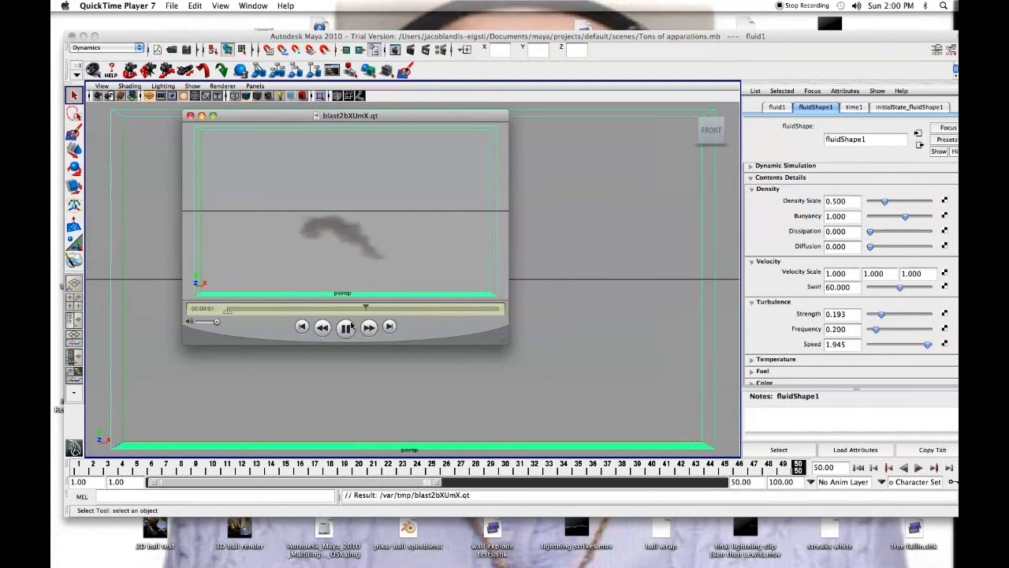
{"action": "left_click", "coordinate": [347, 327]}
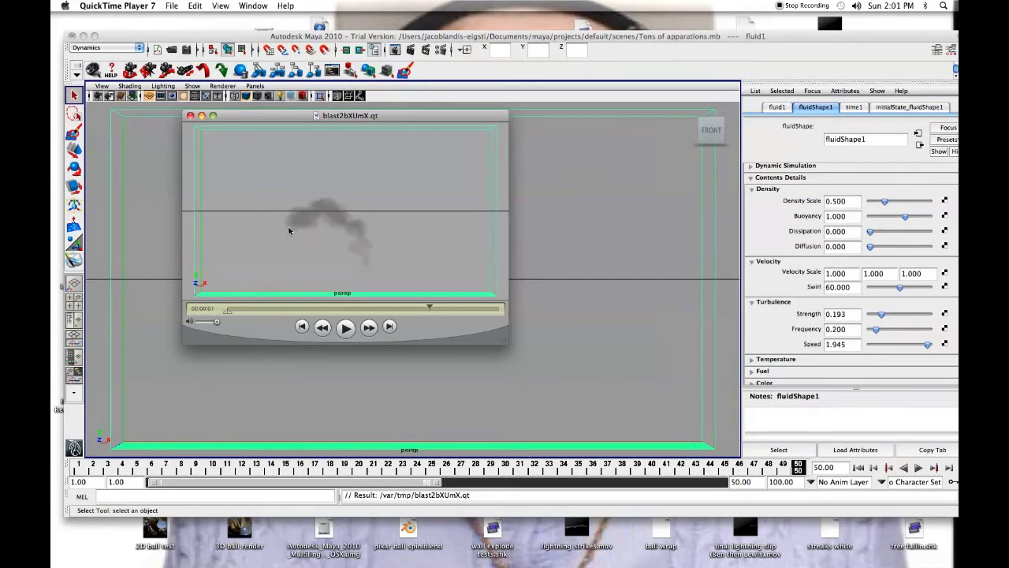
{"action": "left_click_drag", "start_coordinate": [235, 312], "coordinate": [225, 309]}
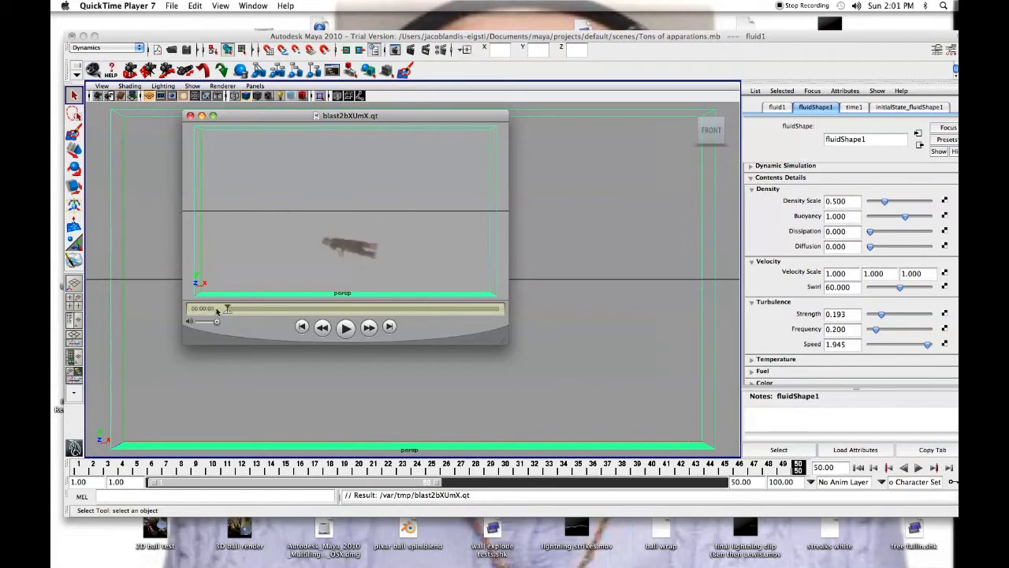
{"action": "left_click", "coordinate": [346, 337]}
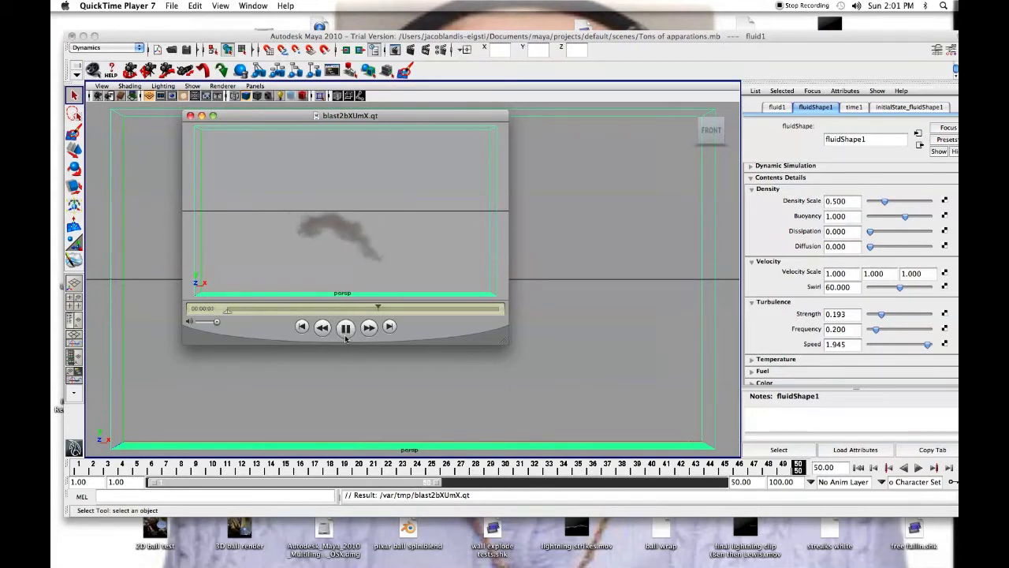
{"action": "left_click", "coordinate": [345, 327]}
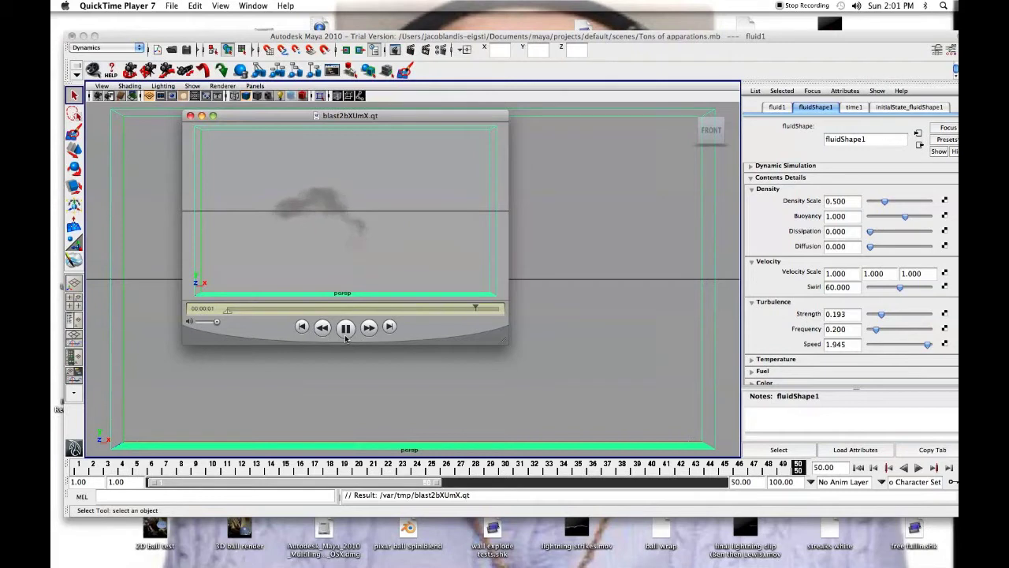
{"action": "left_click", "coordinate": [345, 327]}
{"action": "left_click", "coordinate": [346, 334]}
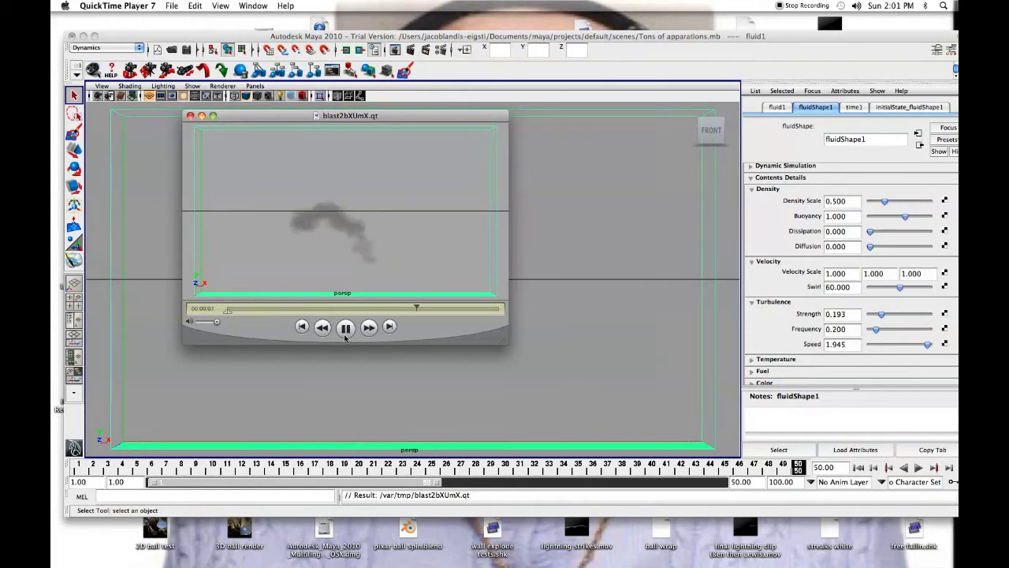
{"action": "left_click", "coordinate": [344, 336]}
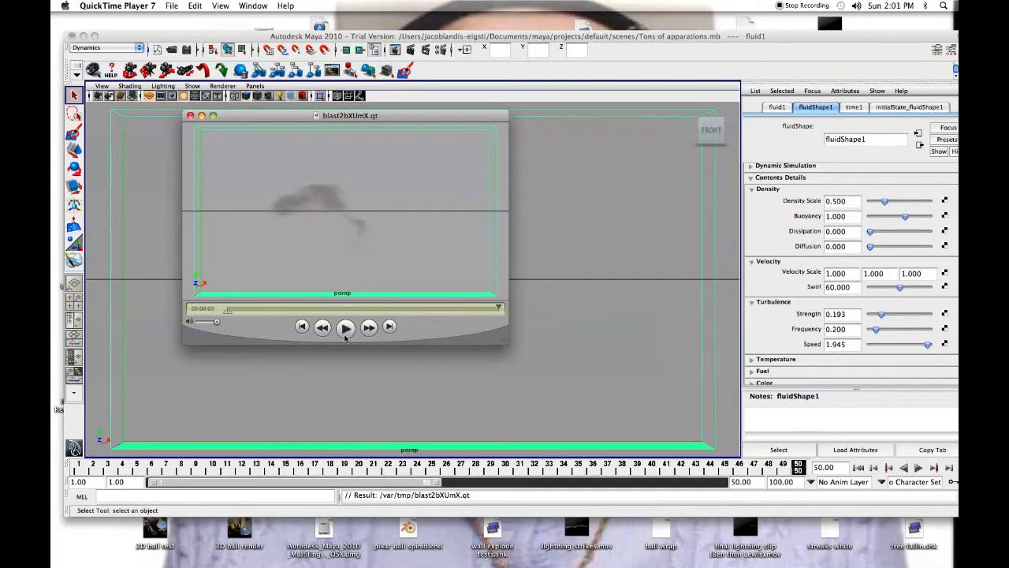
{"action": "left_click", "coordinate": [344, 337]}
{"action": "left_click", "coordinate": [189, 116]}
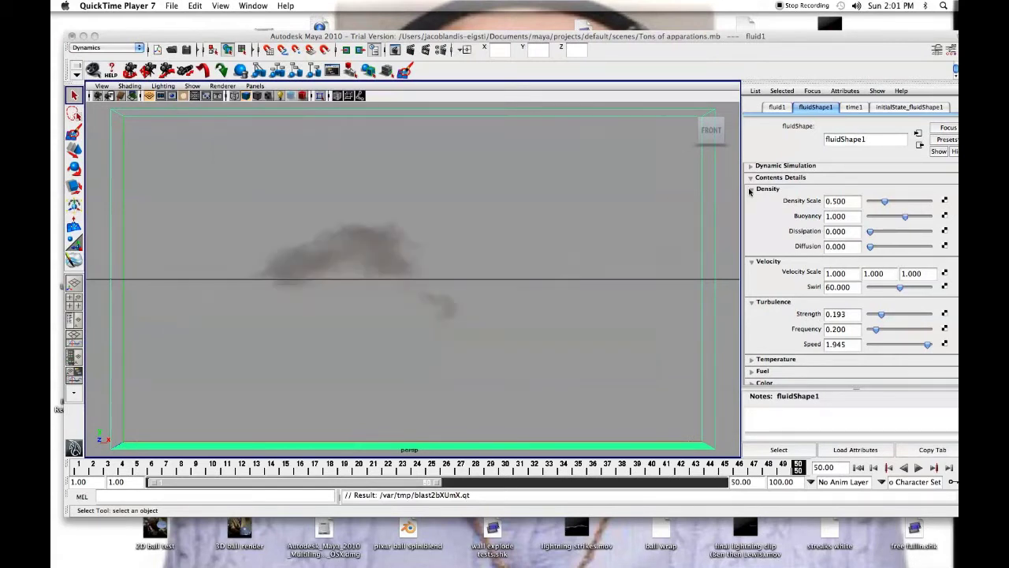
Set the fluid shape's density Buoyancy to 1.2
{"action": "left_click", "coordinate": [850, 221]}
{"action": "left_click", "coordinate": [841, 216]}
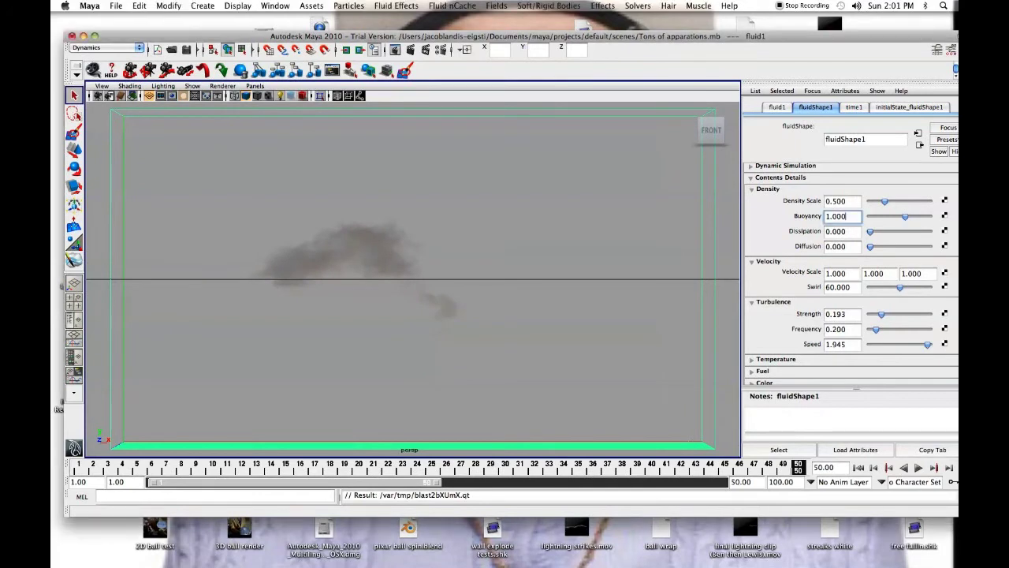
{"action": "type", "text": ".2"}
{"action": "key", "text": "Return"}
Set the playback range's end time to 100, run the simulation forward from the current frame and stop it after a few frames
{"action": "left_click", "coordinate": [745, 481]}
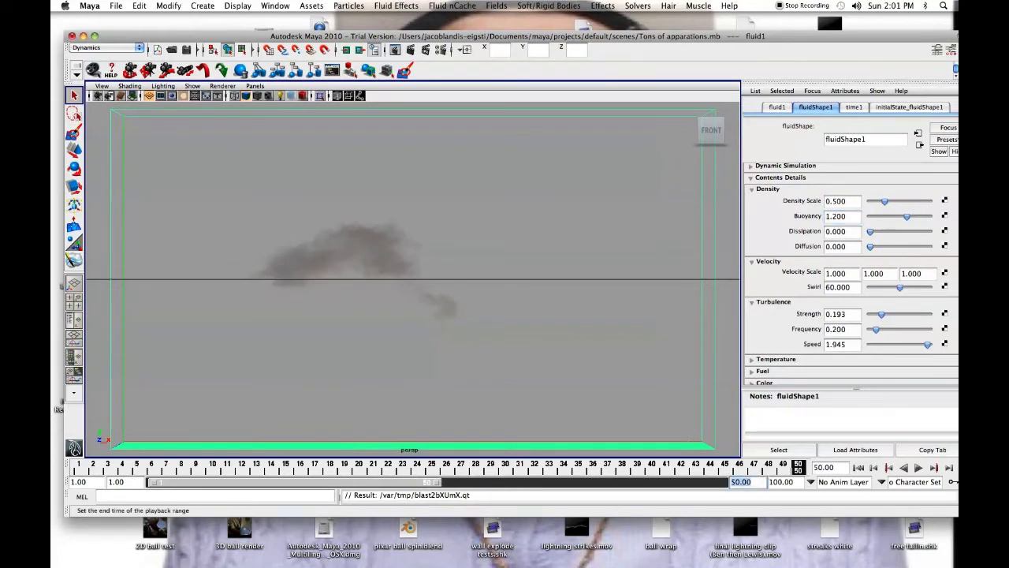
{"action": "type", "text": "100"}
{"action": "key", "text": "Return"}
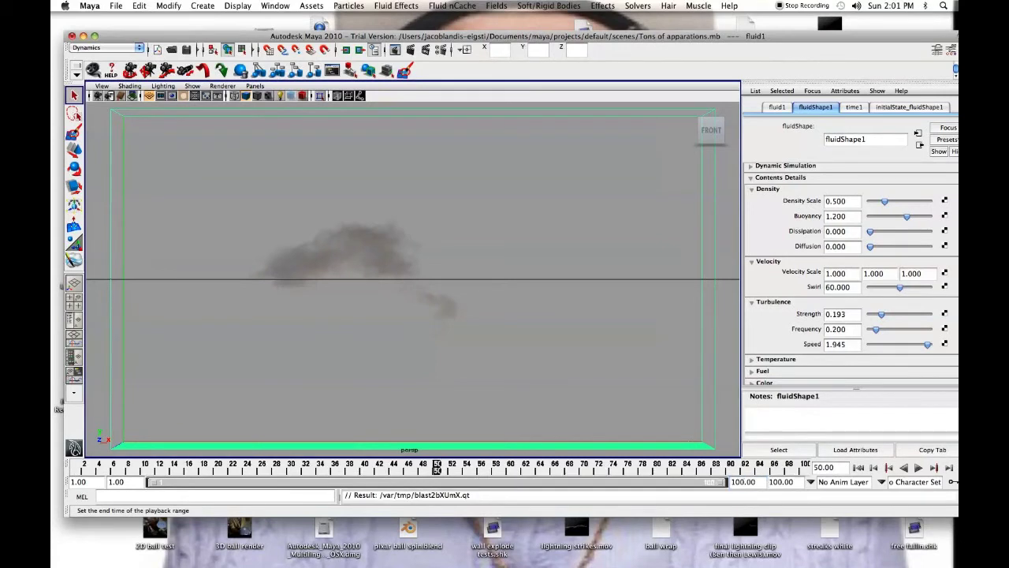
{"action": "left_click", "coordinate": [919, 468]}
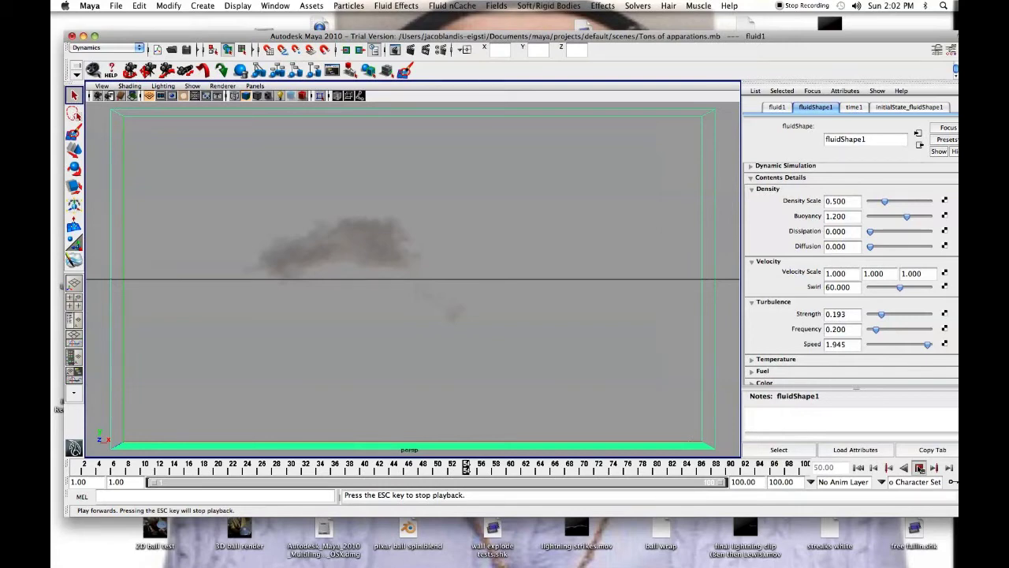
{"action": "left_click", "coordinate": [919, 468]}
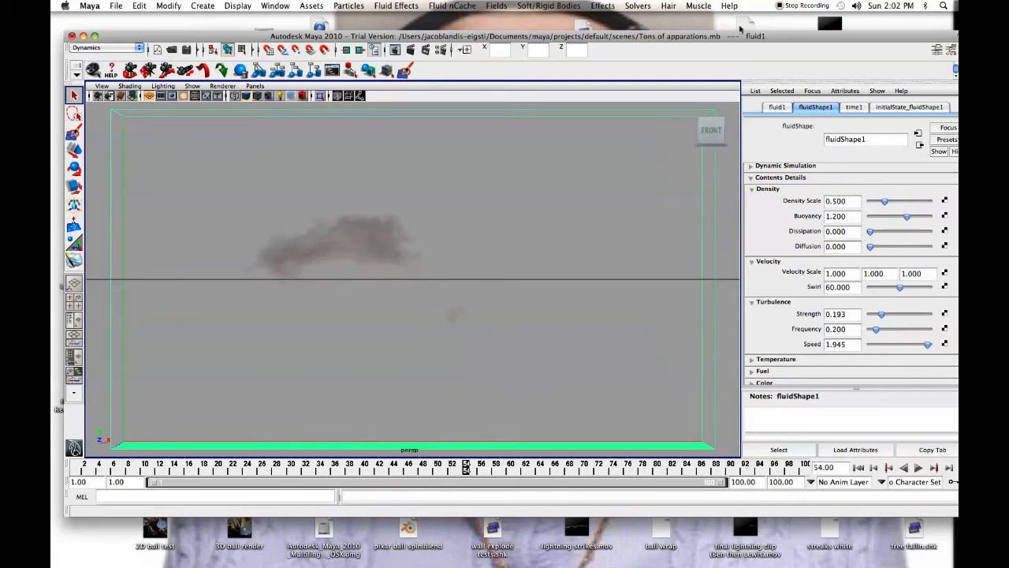
Open the render settings, look through the available renderers while keeping Maya Software, and close the settings
{"action": "left_click_drag", "start_coordinate": [649, 40], "coordinate": [666, 36]}
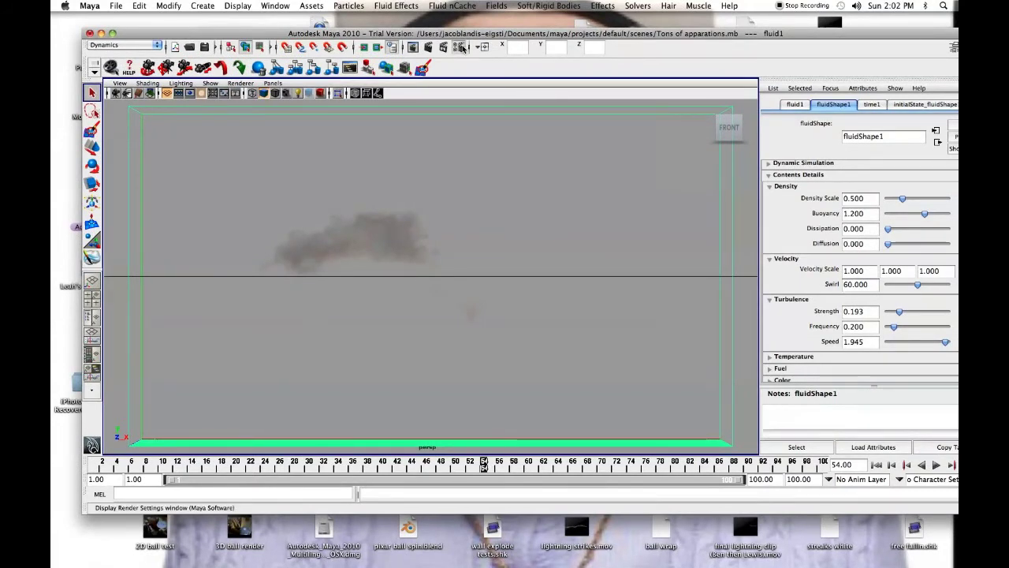
{"action": "left_click", "coordinate": [463, 48]}
{"action": "left_click_drag", "start_coordinate": [343, 128], "coordinate": [449, 46]}
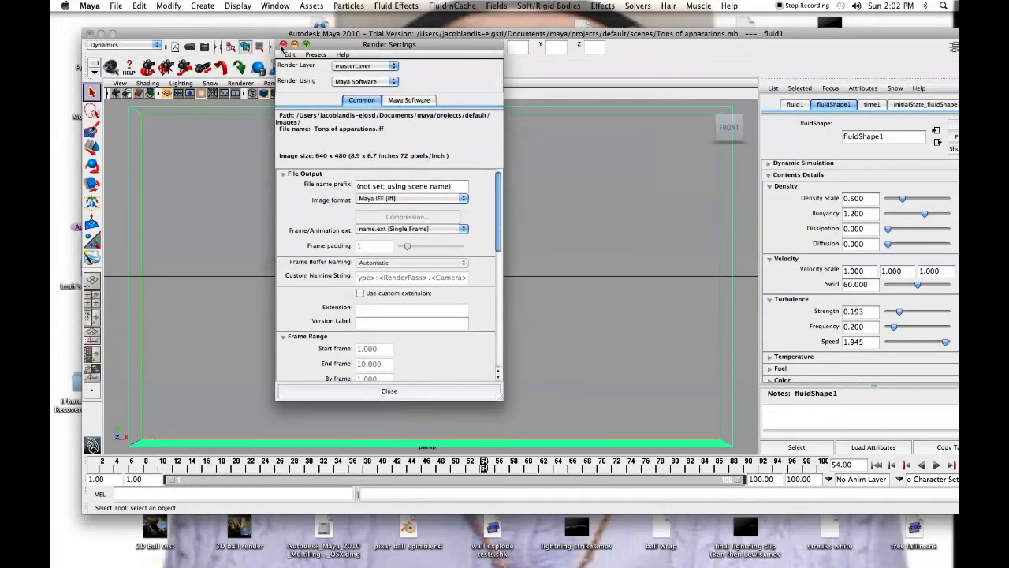
{"action": "left_click_drag", "start_coordinate": [339, 46], "coordinate": [356, 60]}
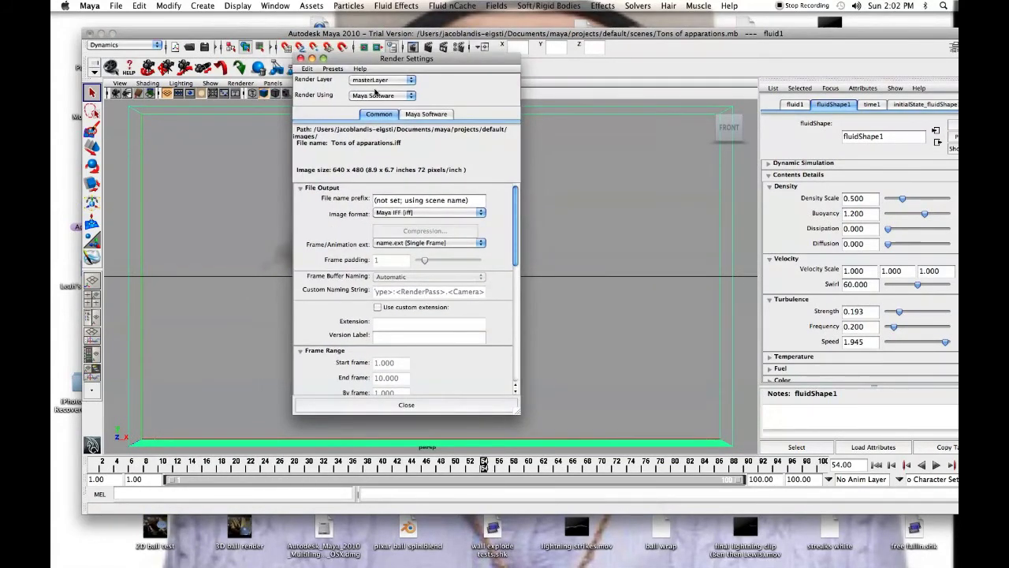
{"action": "left_click", "coordinate": [377, 95]}
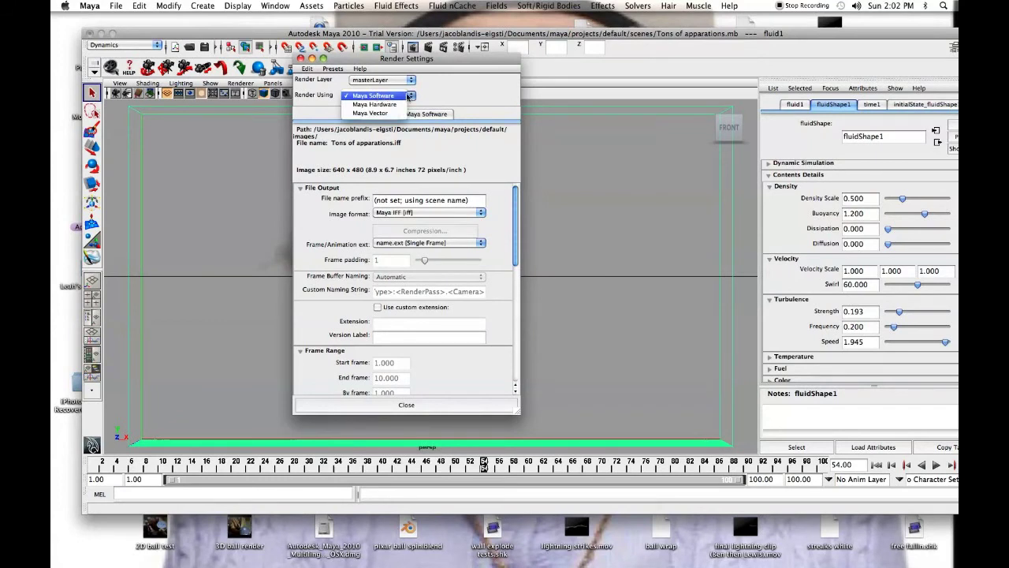
{"action": "left_click", "coordinate": [431, 96]}
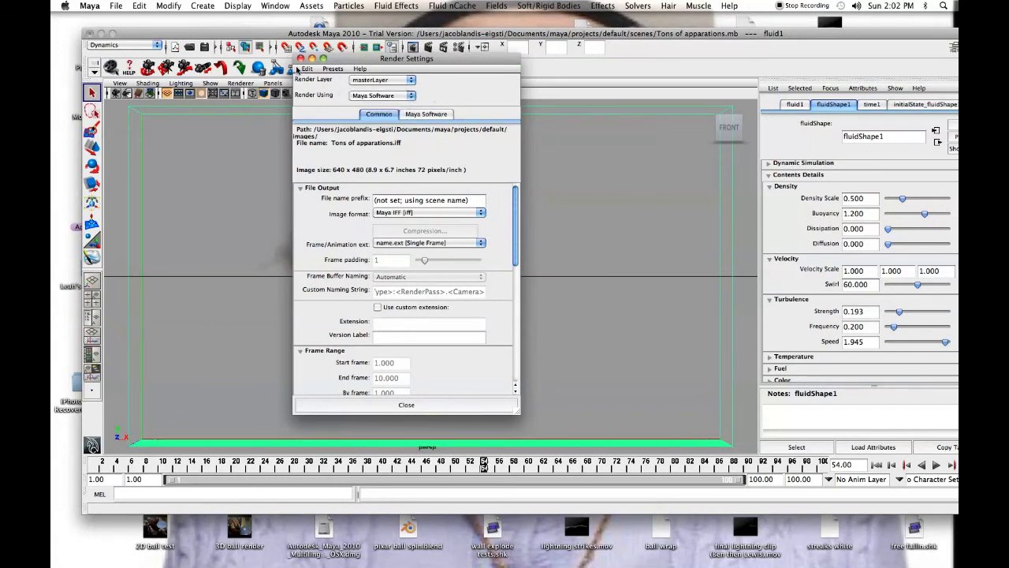
{"action": "left_click", "coordinate": [300, 59]}
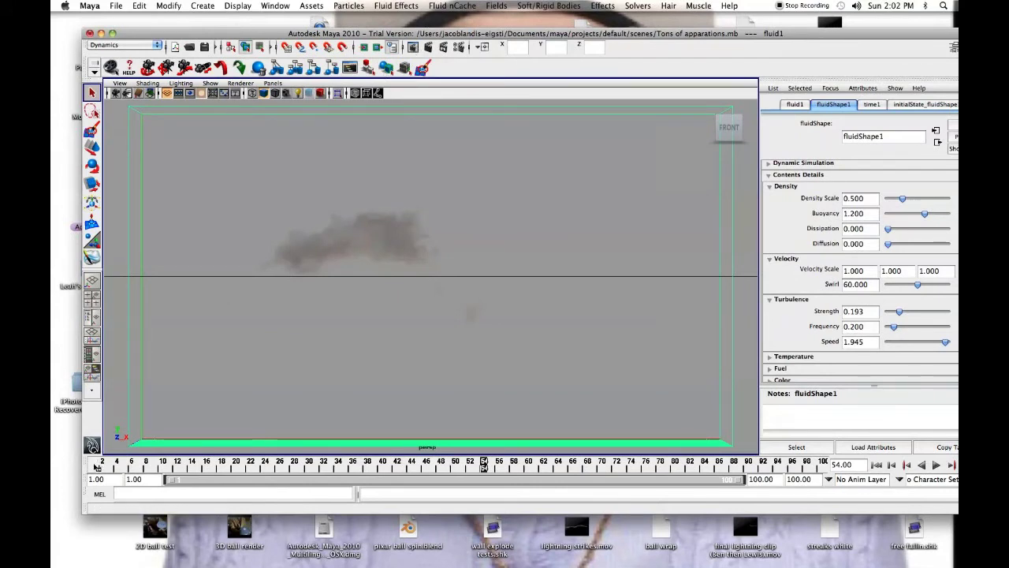
Return to frame 1 and render the current frame
{"action": "left_click", "coordinate": [95, 466]}
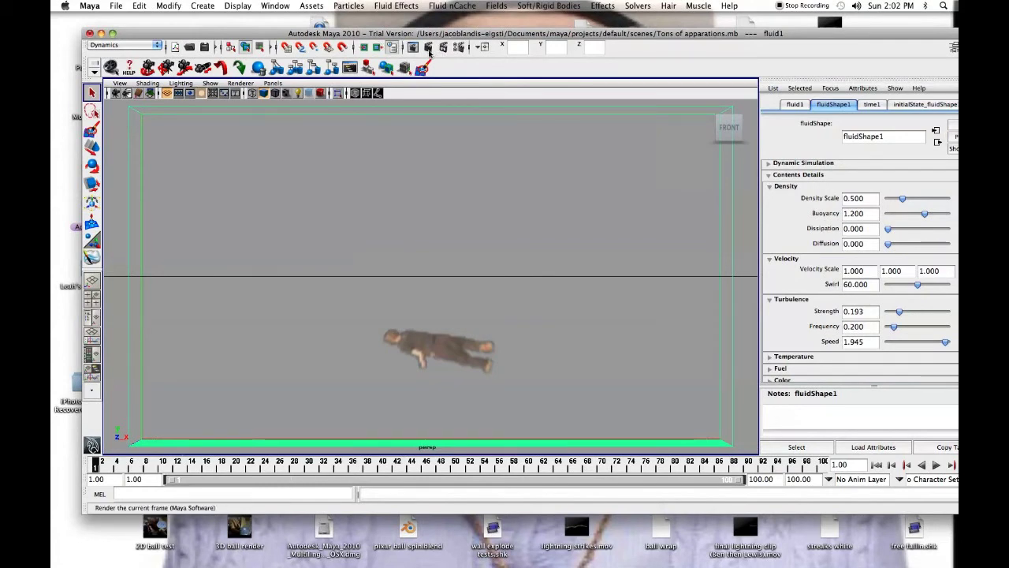
{"action": "left_click", "coordinate": [428, 49]}
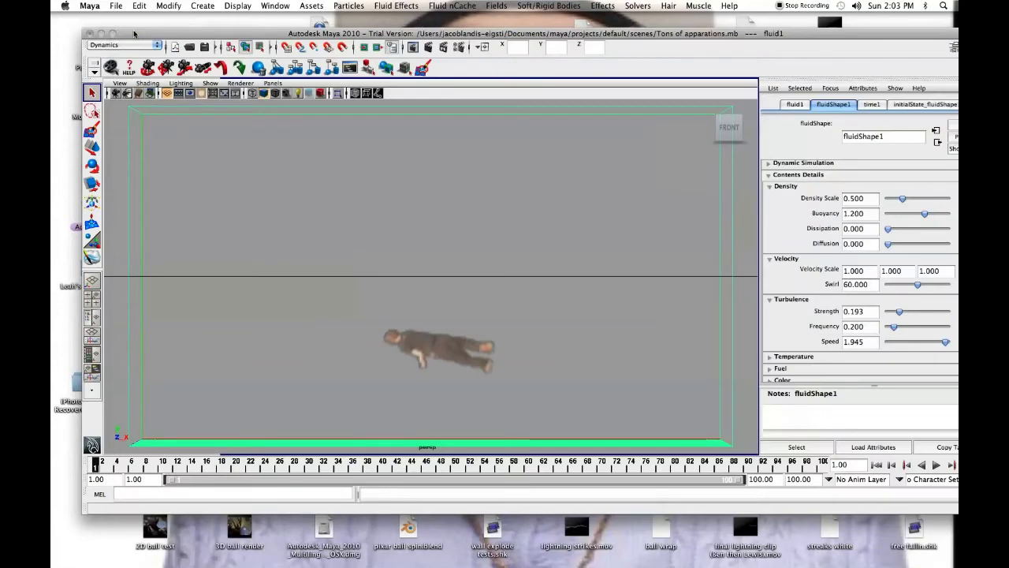
{"action": "left_click", "coordinate": [131, 32]}
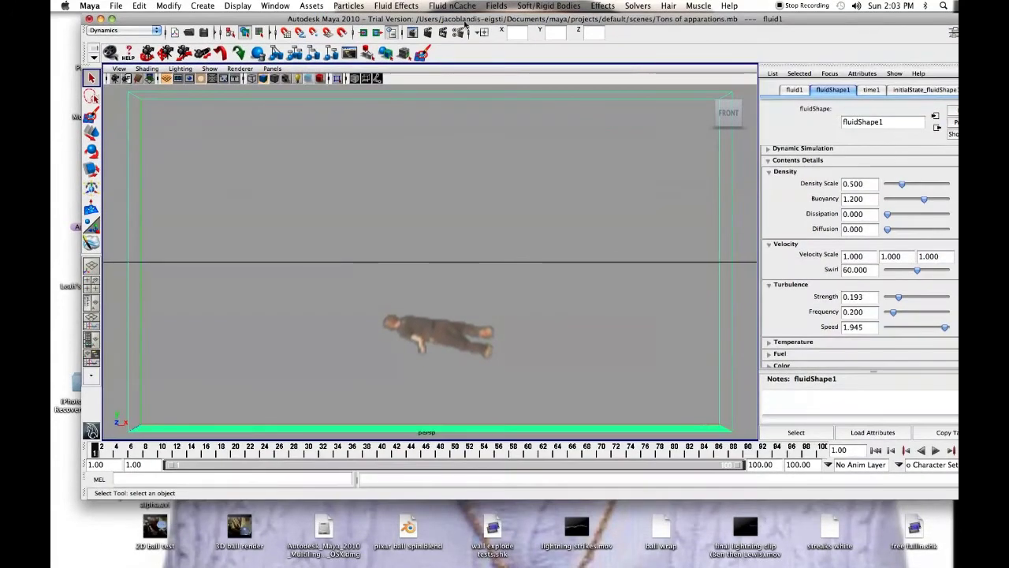
Open the render settings and set the output file name prefix to "Running Lewis Apparate 1"
{"action": "left_click", "coordinate": [413, 31]}
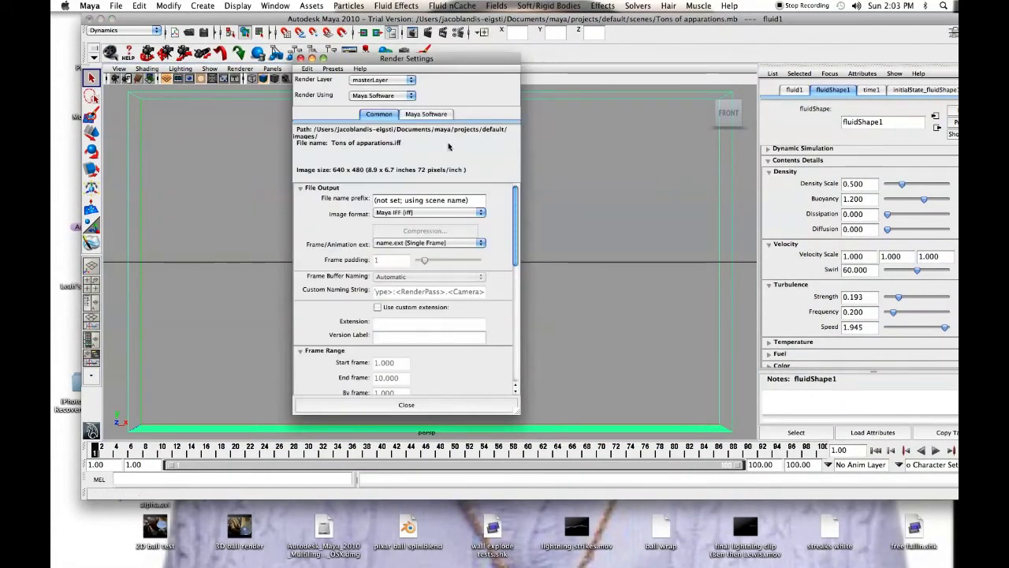
{"action": "left_click", "coordinate": [450, 202]}
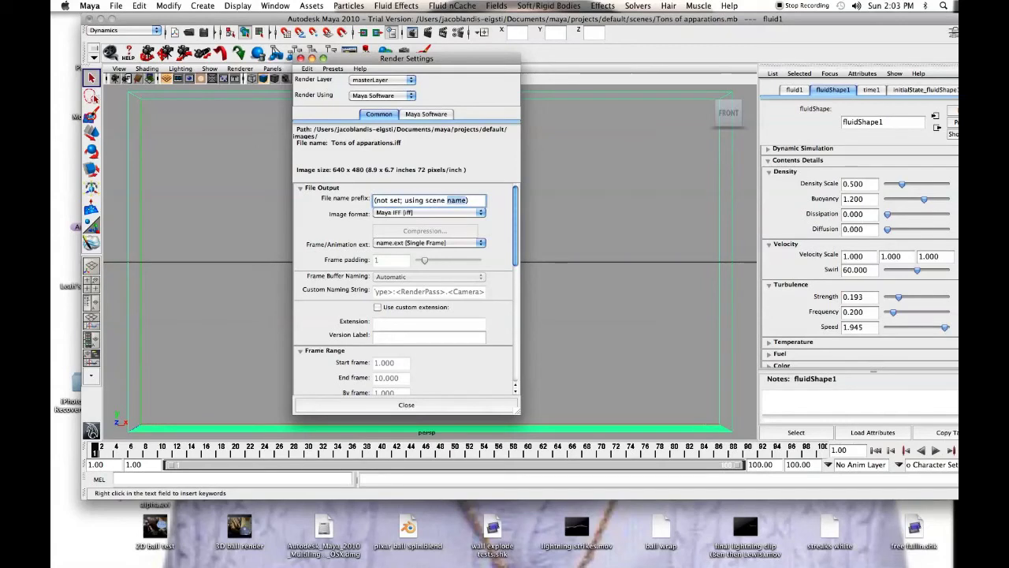
{"action": "triple_click", "coordinate": [448, 202]}
{"action": "type", "text": "Runnin"}
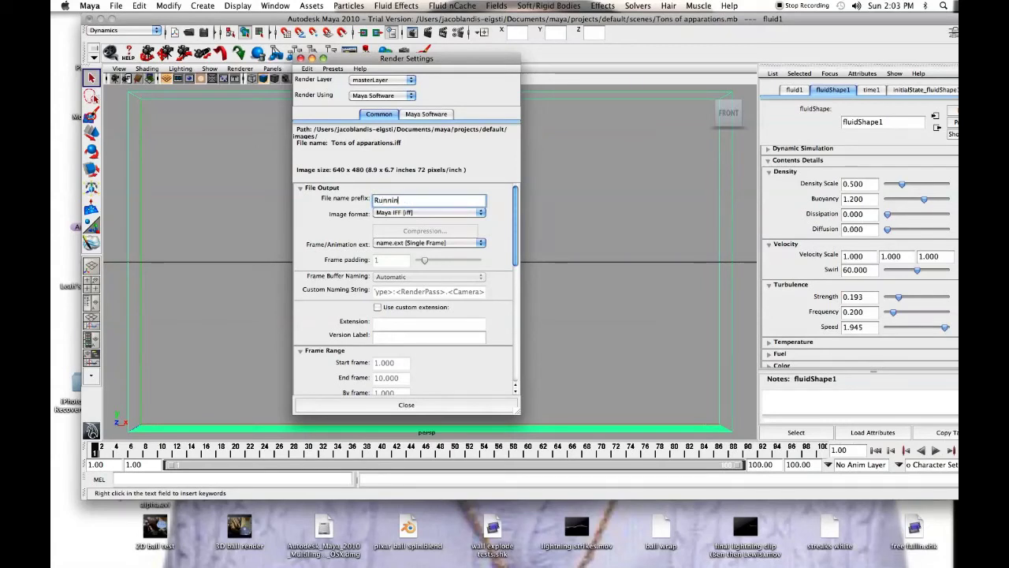
{"action": "type", "text": "g Lewis Appa"}
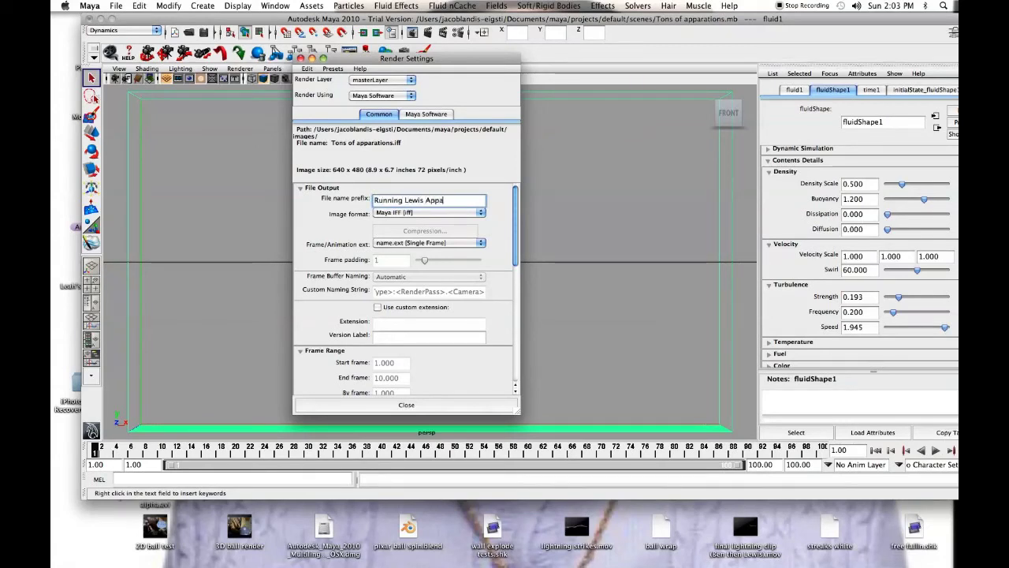
{"action": "type", "text": "rate 1"}
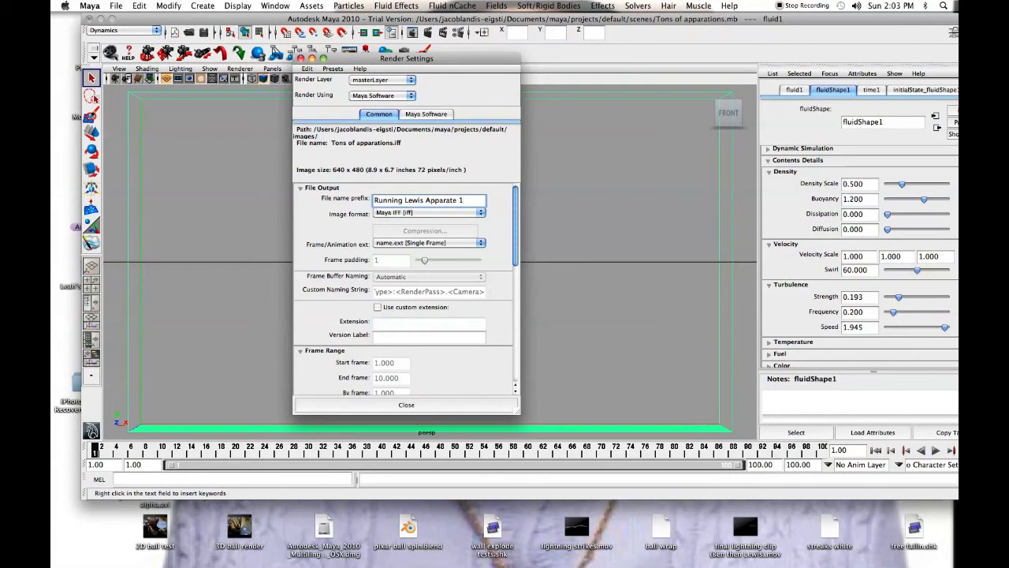
{"action": "key", "text": "Return"}
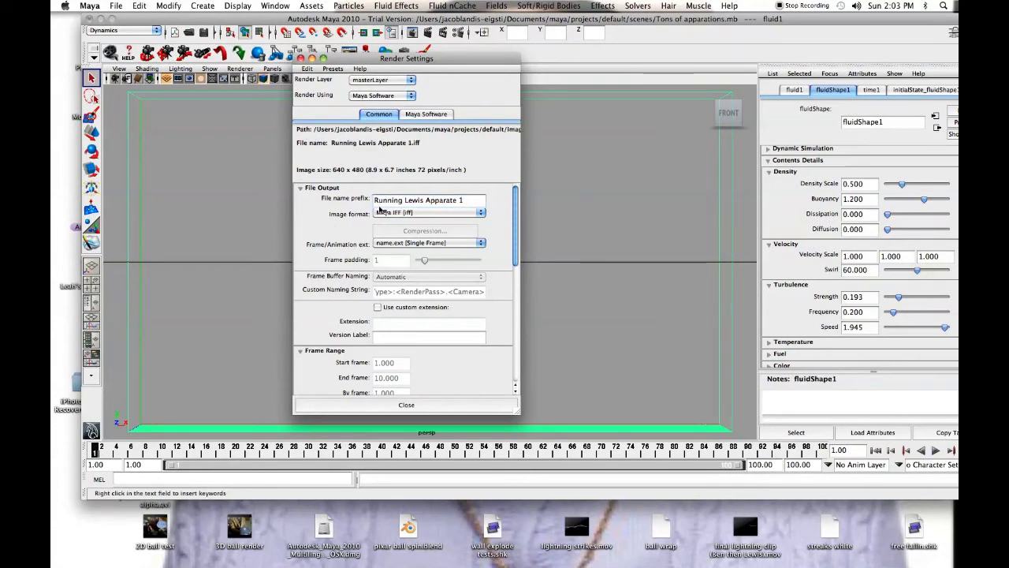
Set the render's image format to Quicktime Movie (mov) and its end frame to 110
{"action": "left_click", "coordinate": [381, 212]}
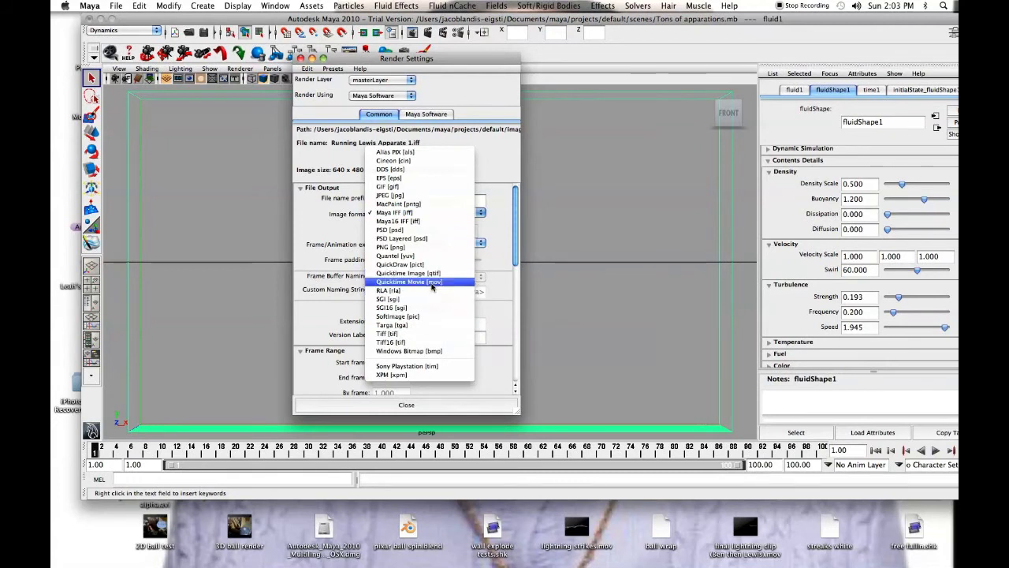
{"action": "left_click", "coordinate": [432, 282]}
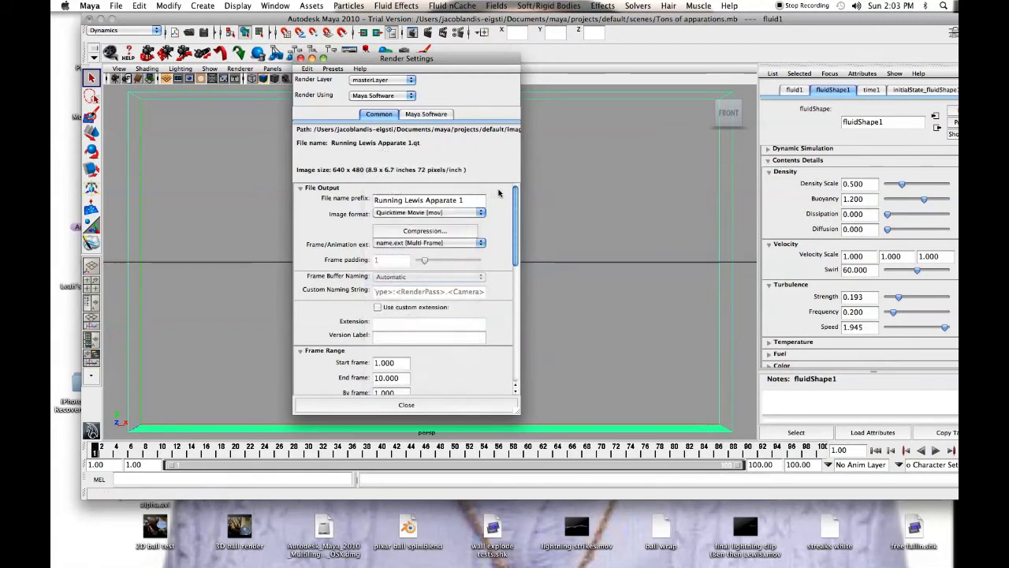
{"action": "scroll", "coordinate": [517, 197], "scroll_direction": "down", "scroll_amount": 5}
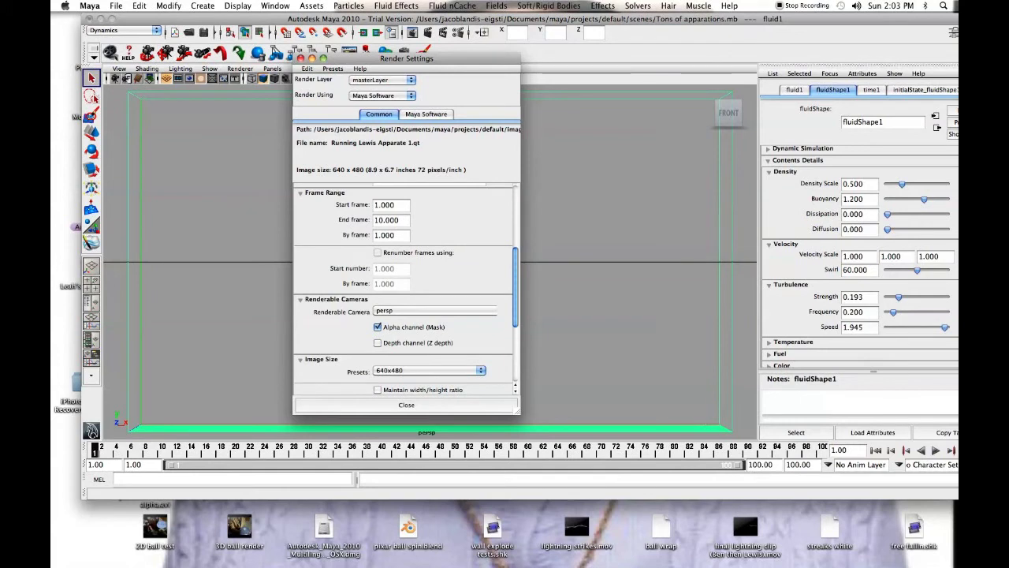
{"action": "left_click", "coordinate": [390, 219]}
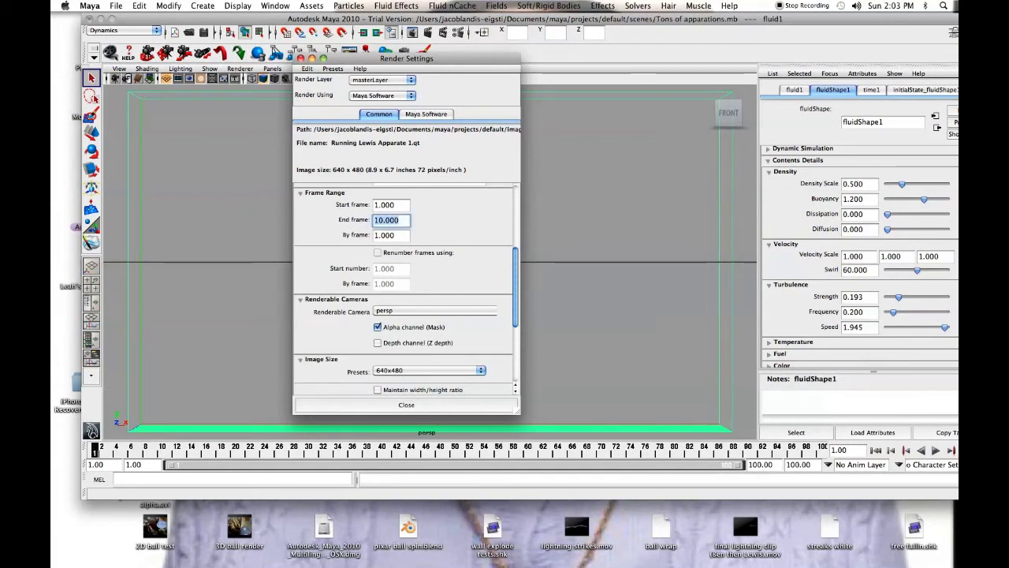
{"action": "type", "text": "110"}
{"action": "key", "text": "Return"}
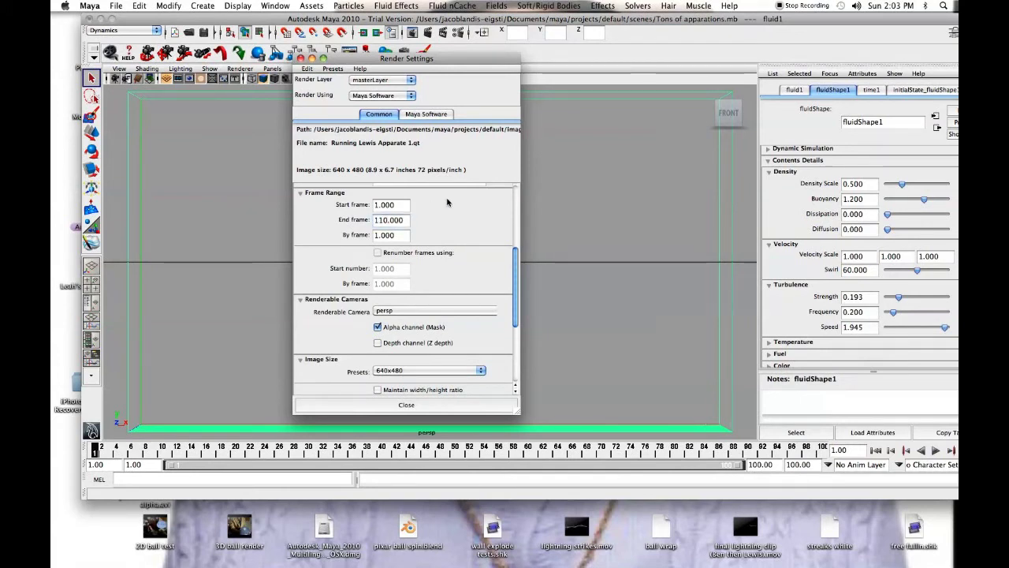
Set the rendered image size to a width of 1280 and a height of 720 pixels
{"action": "scroll", "coordinate": [474, 244], "scroll_direction": "down", "scroll_amount": 2}
{"action": "scroll", "coordinate": [474, 244], "scroll_direction": "down", "scroll_amount": 3}
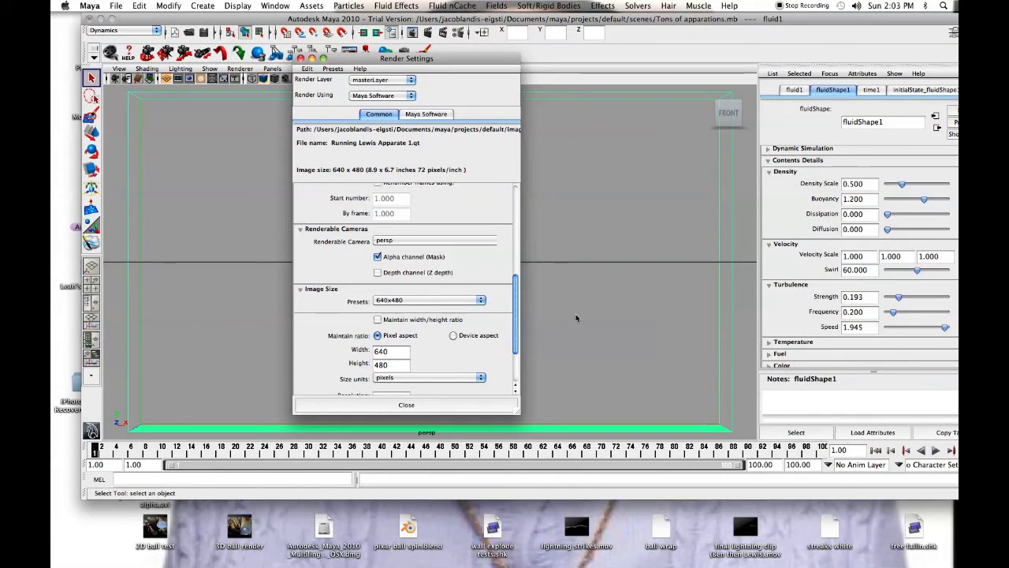
{"action": "left_click_drag", "start_coordinate": [511, 286], "coordinate": [510, 321]}
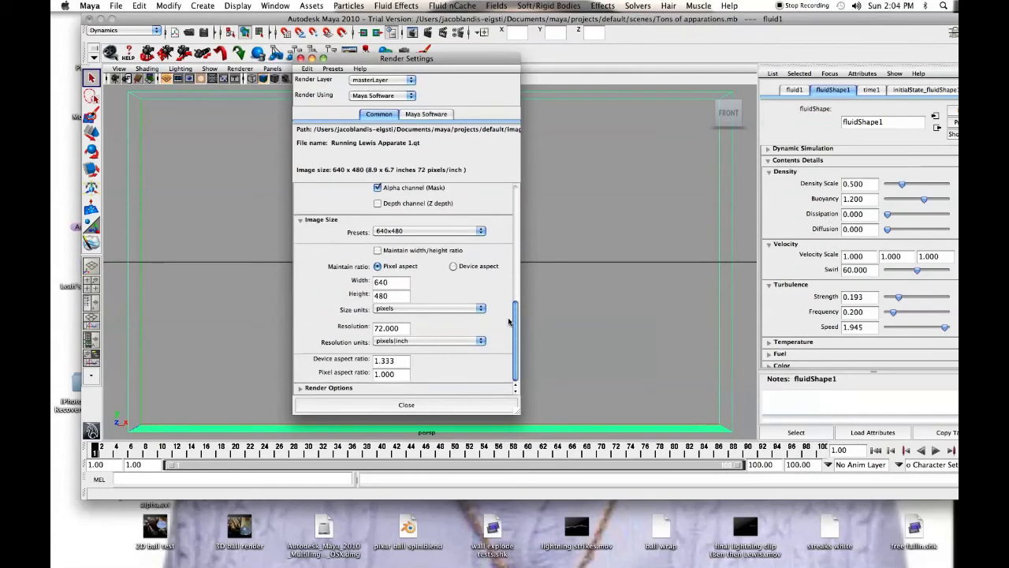
{"action": "left_click_drag", "start_coordinate": [455, 63], "coordinate": [497, 64]}
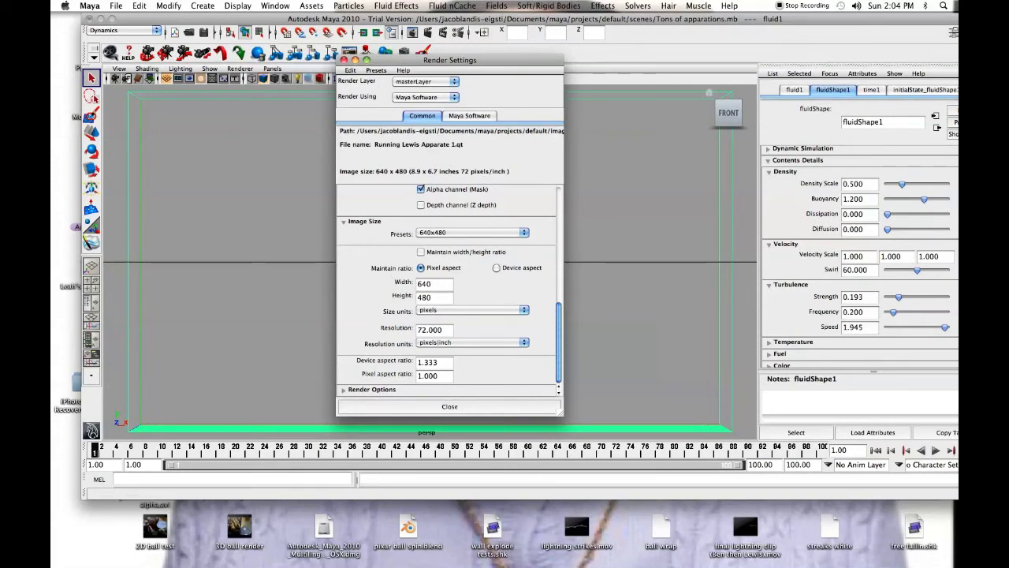
{"action": "left_click", "coordinate": [435, 283]}
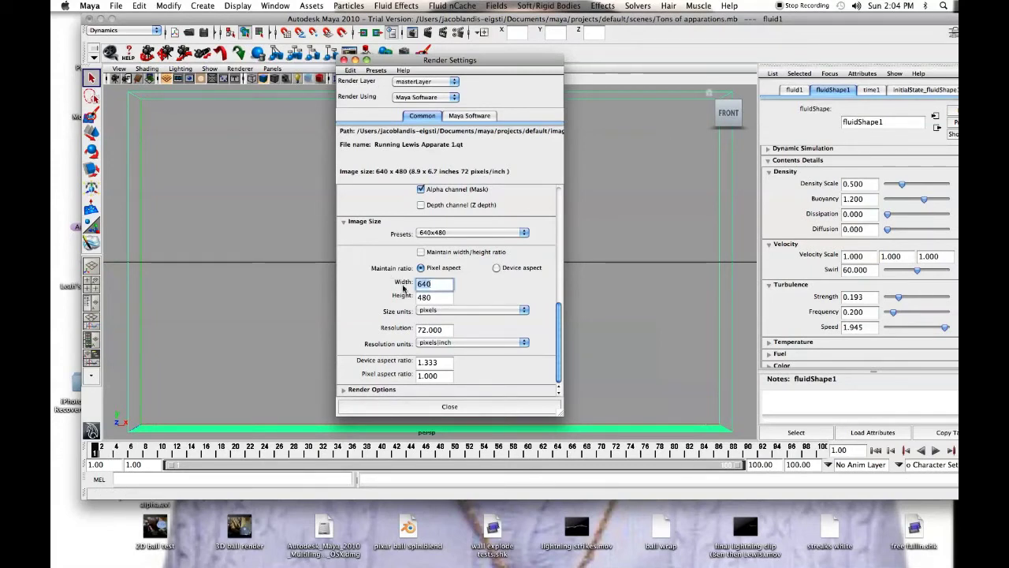
{"action": "type", "text": "1280"}
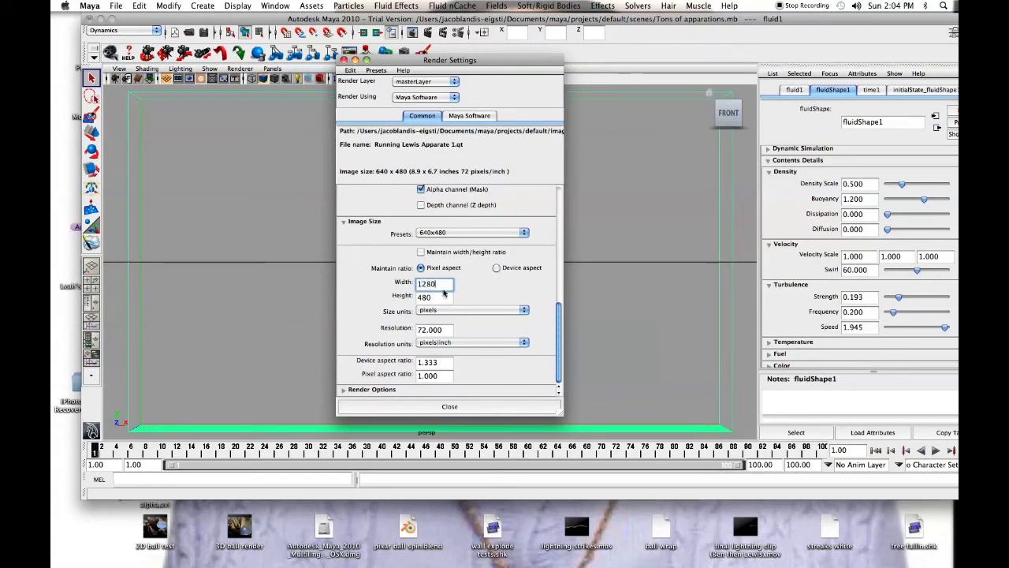
{"action": "key", "text": "Tab"}
{"action": "type", "text": "720"}
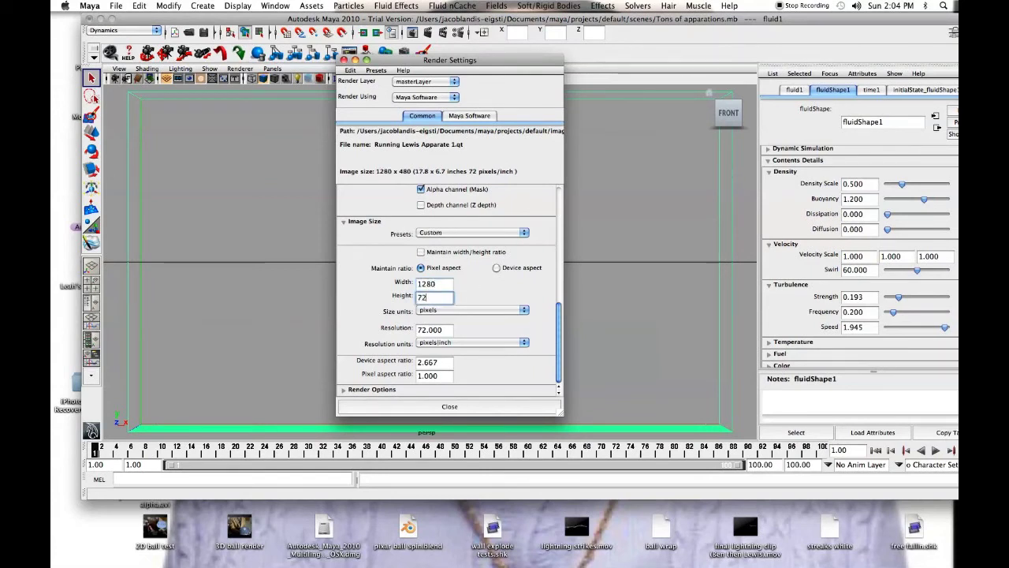
{"action": "key", "text": "Return"}
Apply the Intermediate quality preset in the Maya Software anti-aliasing settings, and set Edge anti-aliasing to High quality
{"action": "left_click", "coordinate": [470, 115]}
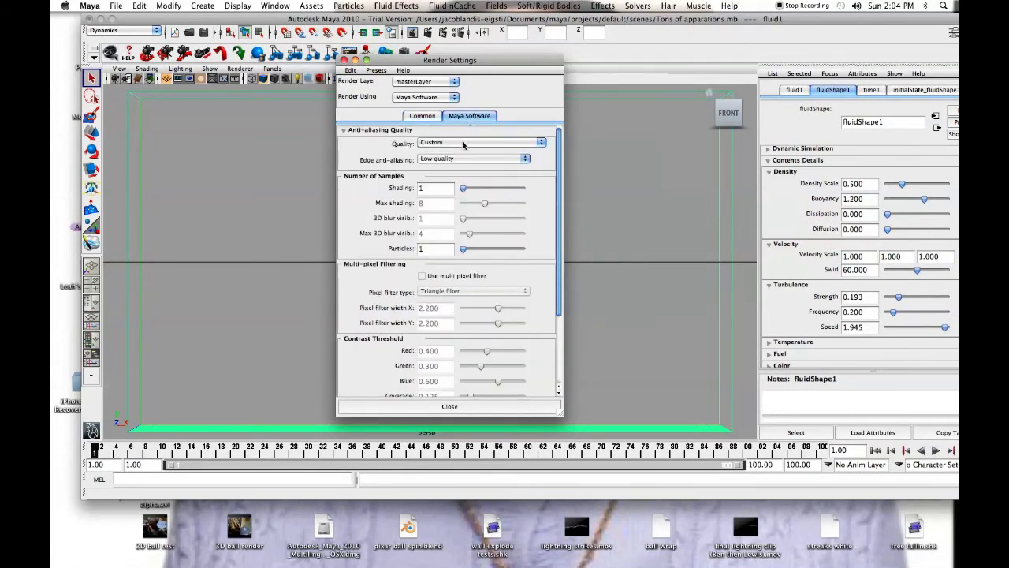
{"action": "left_click", "coordinate": [464, 143]}
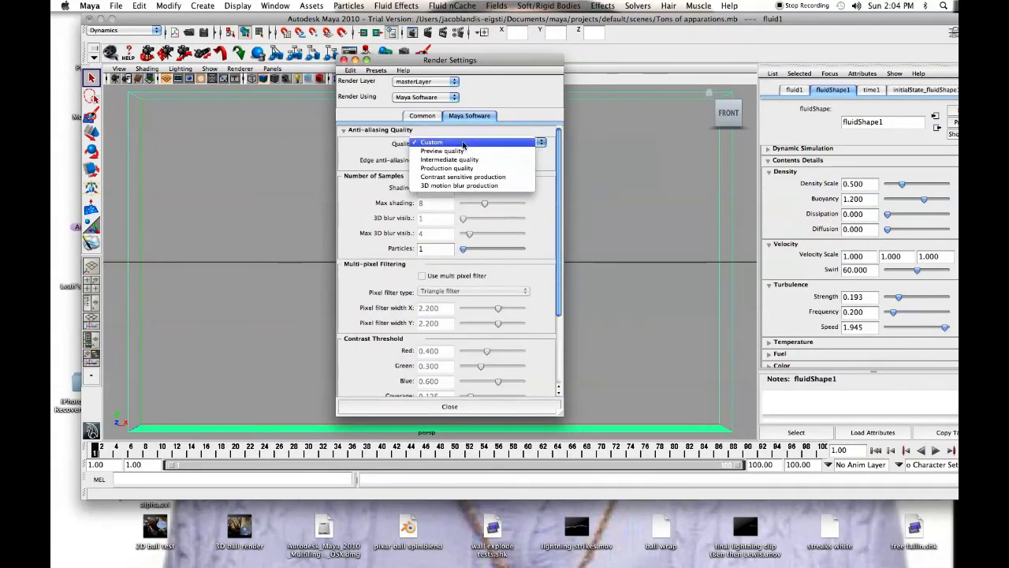
{"action": "left_click", "coordinate": [508, 125]}
{"action": "left_click", "coordinate": [478, 145]}
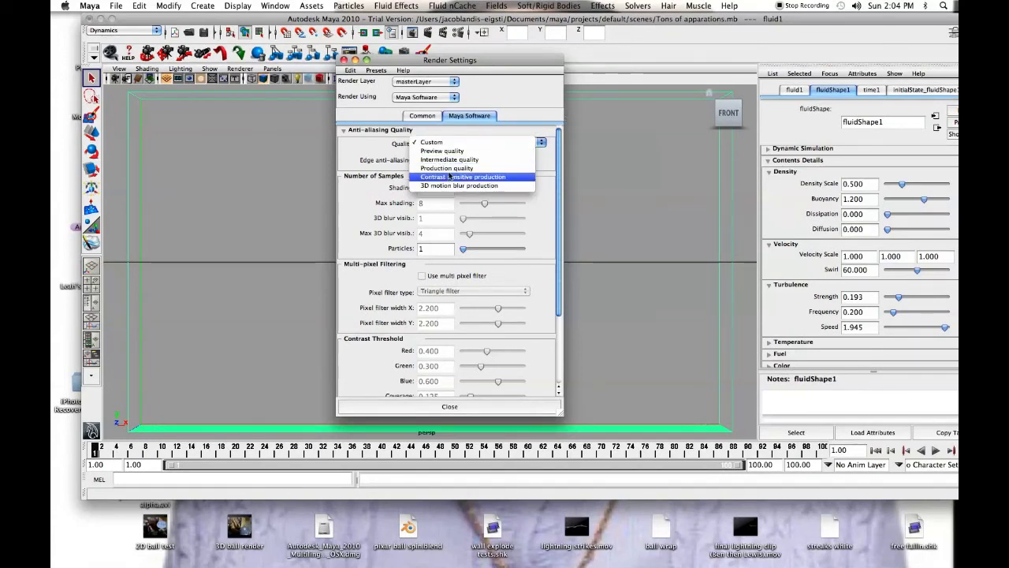
{"action": "left_click", "coordinate": [504, 95]}
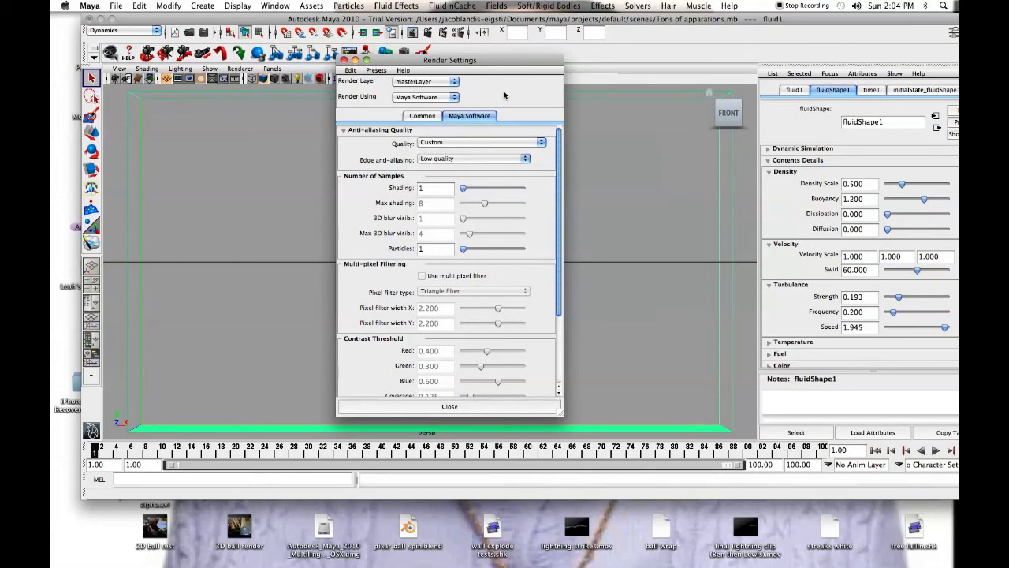
{"action": "left_click", "coordinate": [476, 159]}
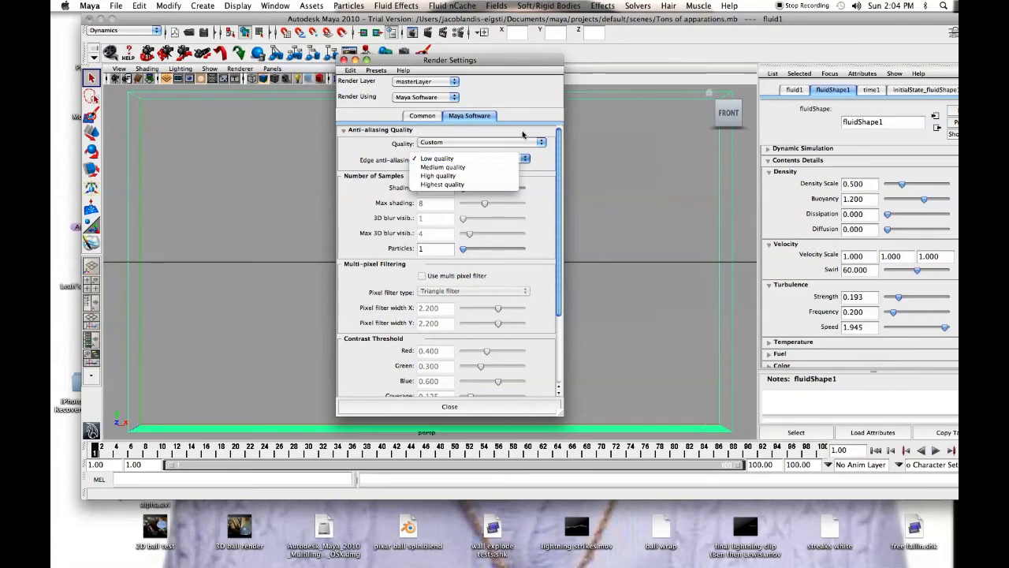
{"action": "left_click", "coordinate": [487, 142]}
{"action": "left_click", "coordinate": [486, 159]}
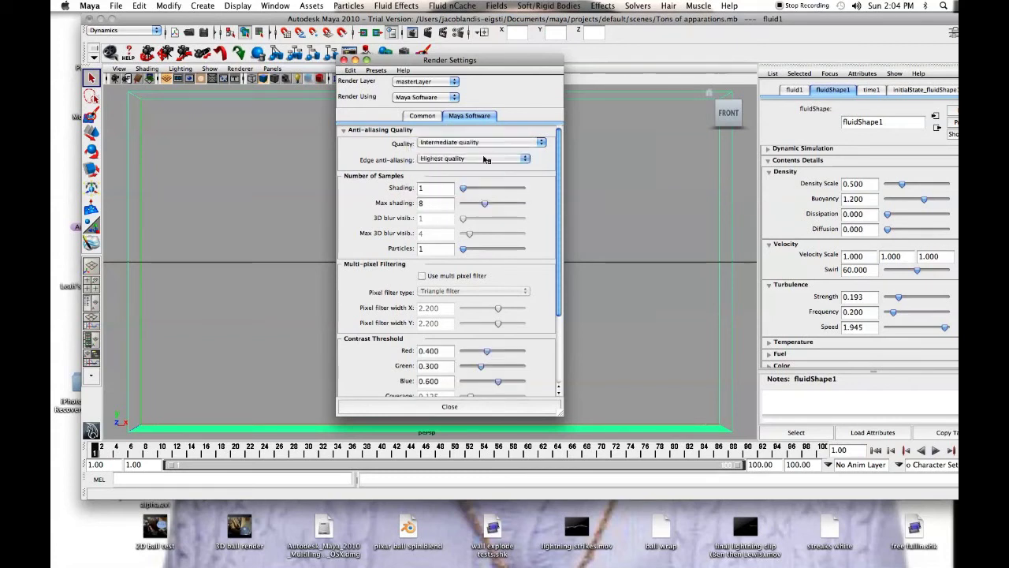
{"action": "left_click", "coordinate": [487, 159]}
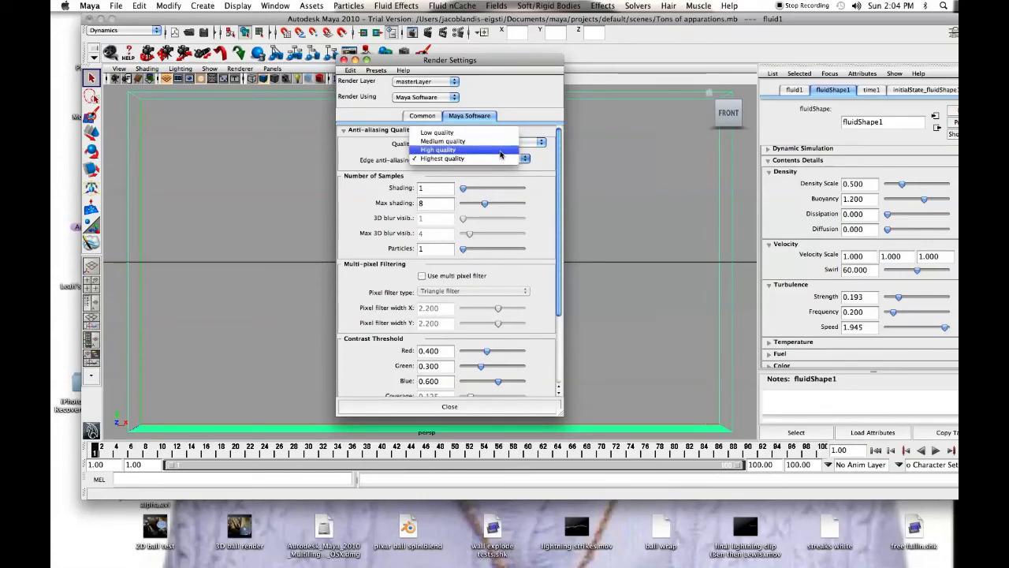
{"action": "left_click", "coordinate": [500, 153]}
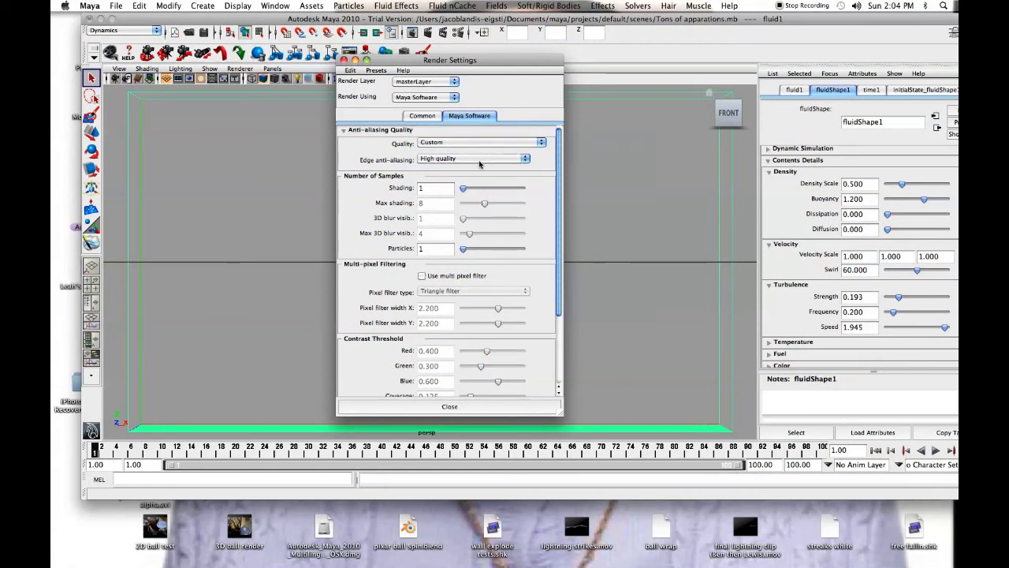
{"action": "scroll", "coordinate": [509, 182], "scroll_direction": "down", "scroll_amount": 3}
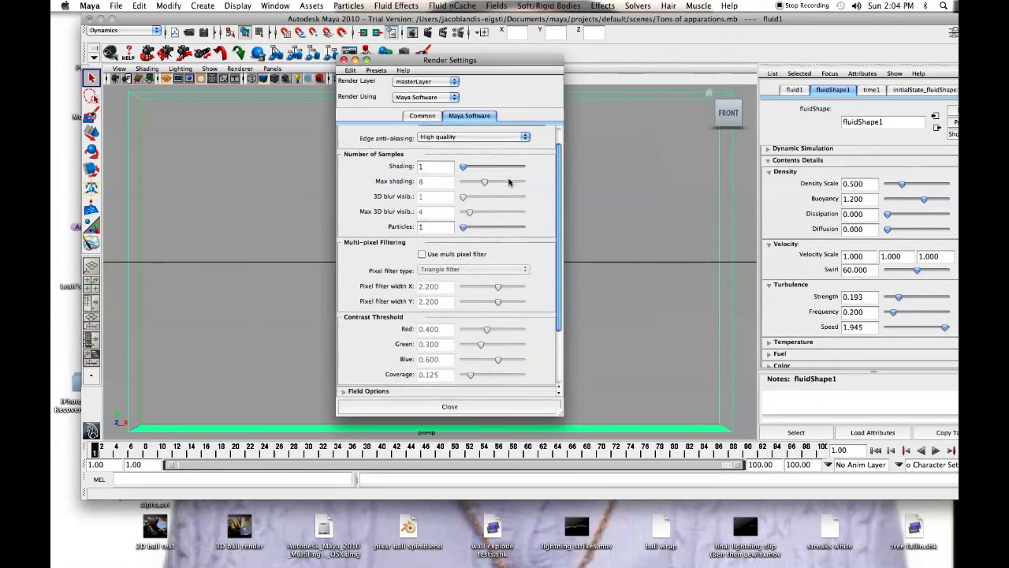
Reapply the Intermediate quality preset for the software renderer and set Edge anti-aliasing to High quality again
{"action": "scroll", "coordinate": [508, 182], "scroll_direction": "down", "scroll_amount": 5}
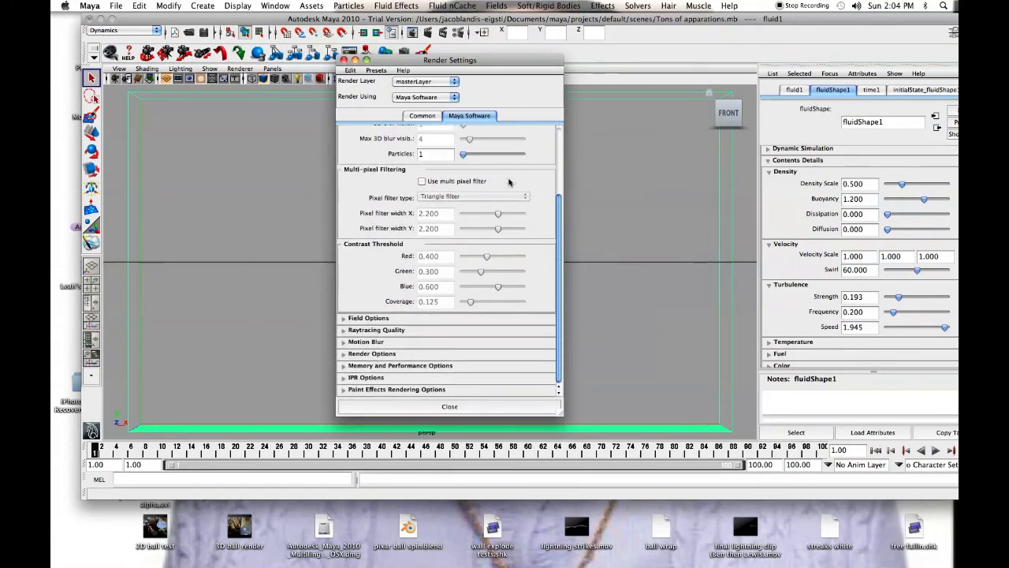
{"action": "scroll", "coordinate": [509, 182], "scroll_direction": "up", "scroll_amount": 5}
{"action": "scroll", "coordinate": [509, 182], "scroll_direction": "up", "scroll_amount": 3}
{"action": "left_click", "coordinate": [483, 144]}
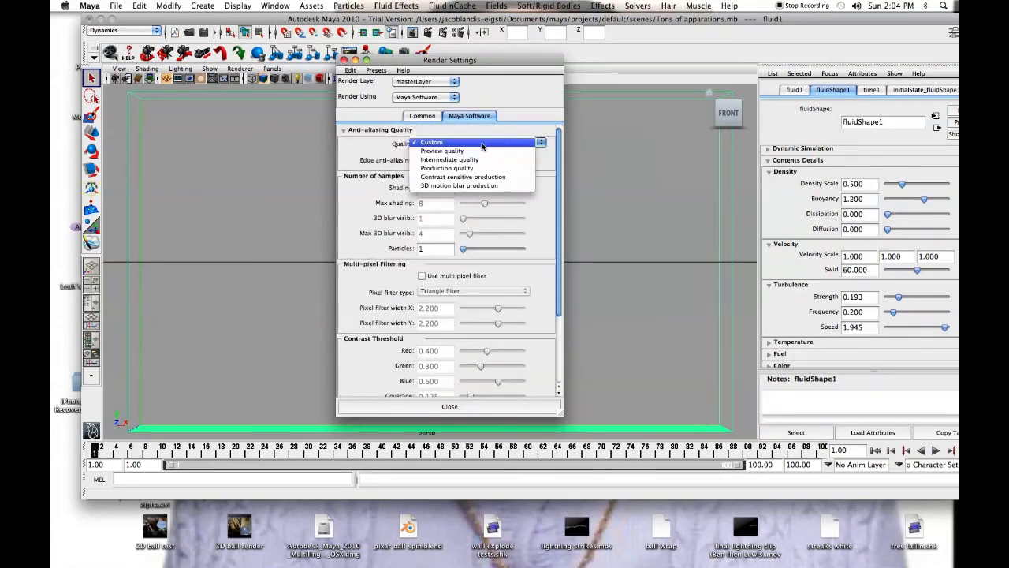
{"action": "left_click", "coordinate": [480, 159]}
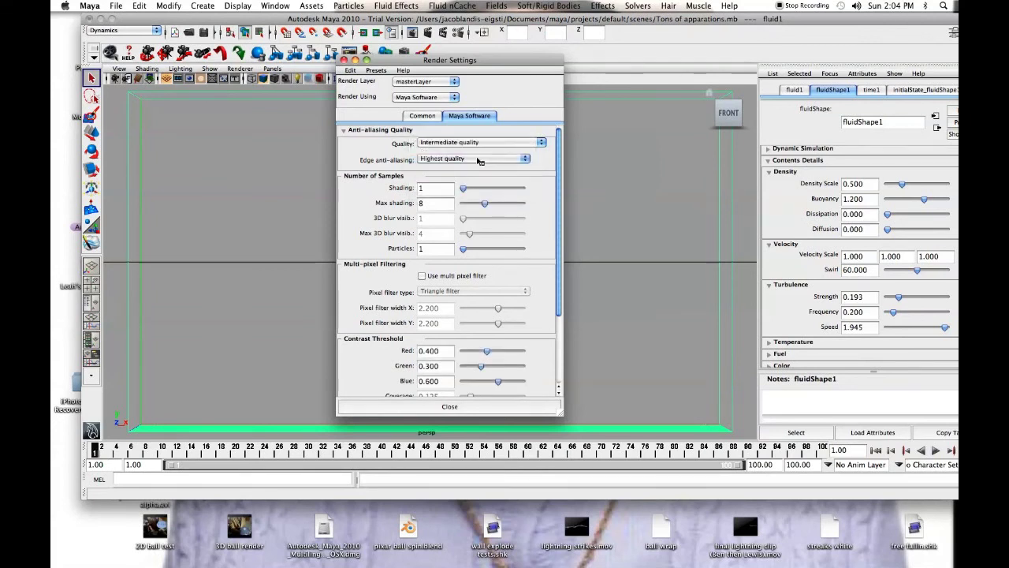
{"action": "left_click", "coordinate": [477, 161]}
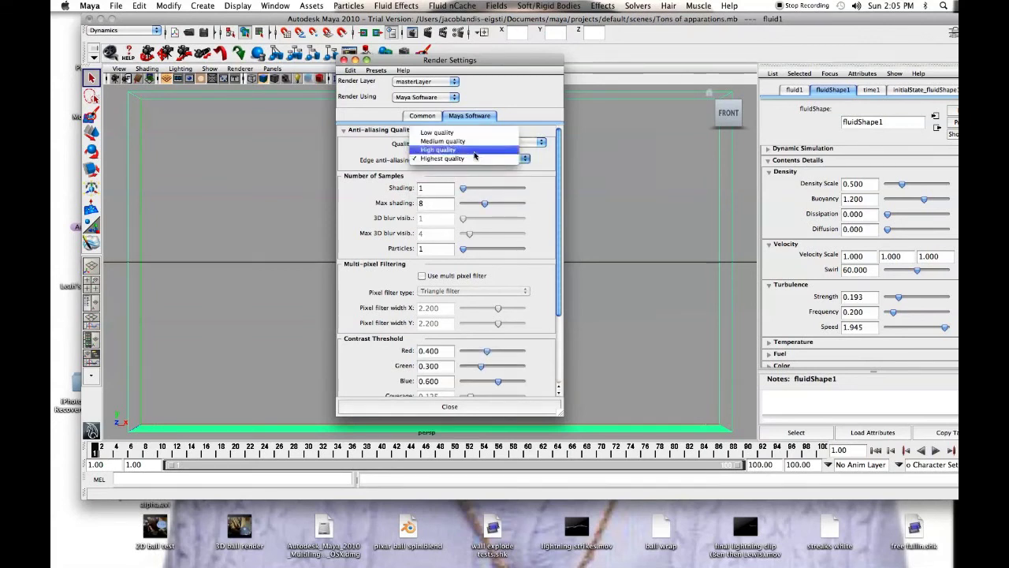
{"action": "left_click", "coordinate": [474, 151]}
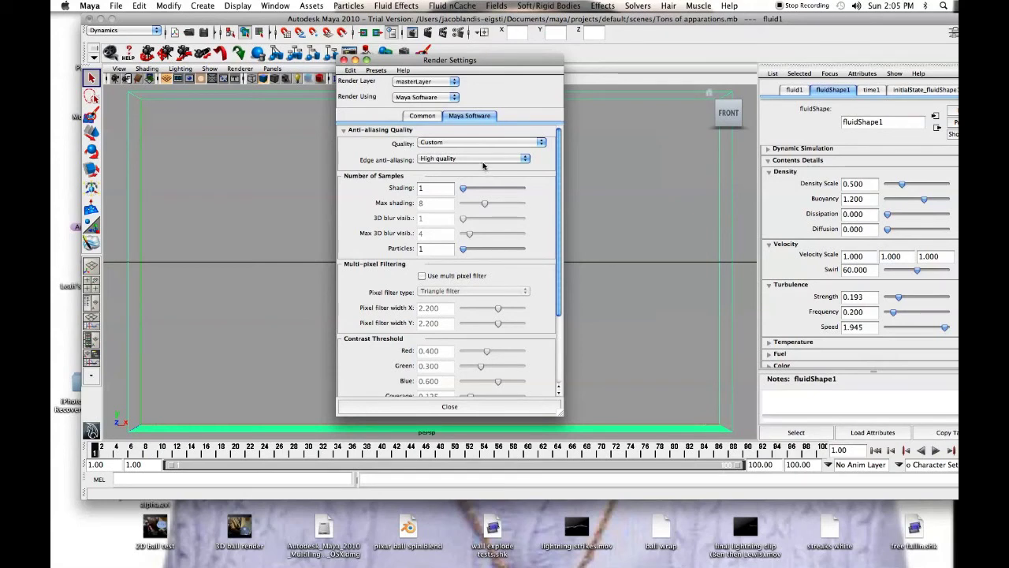
Review the common render settings for file output, frame range, camera and image size, and close the render settings
{"action": "left_click", "coordinate": [422, 116]}
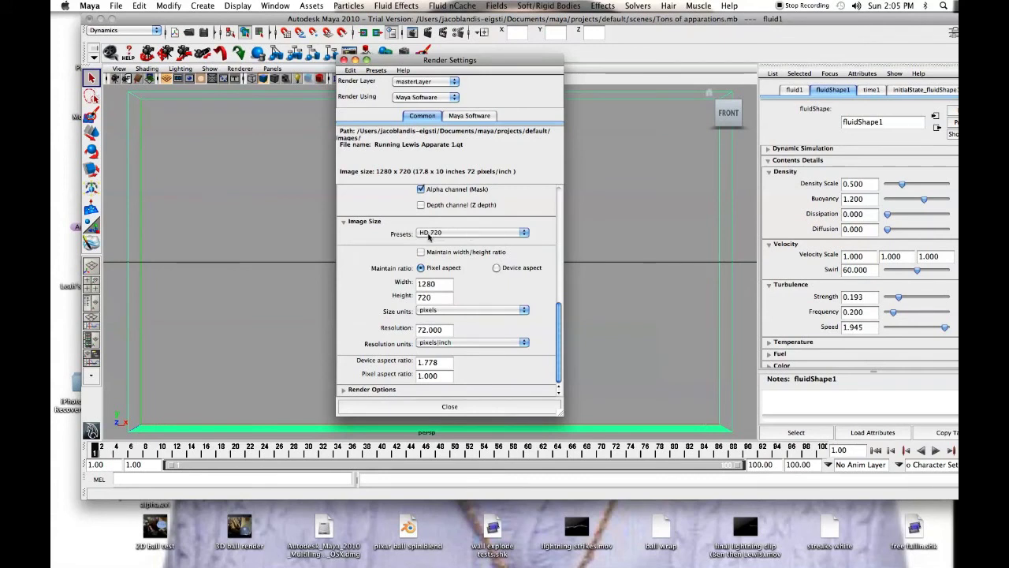
{"action": "left_click_drag", "start_coordinate": [561, 326], "coordinate": [552, 241]}
{"action": "scroll", "coordinate": [552, 241], "scroll_direction": "up", "scroll_amount": 3}
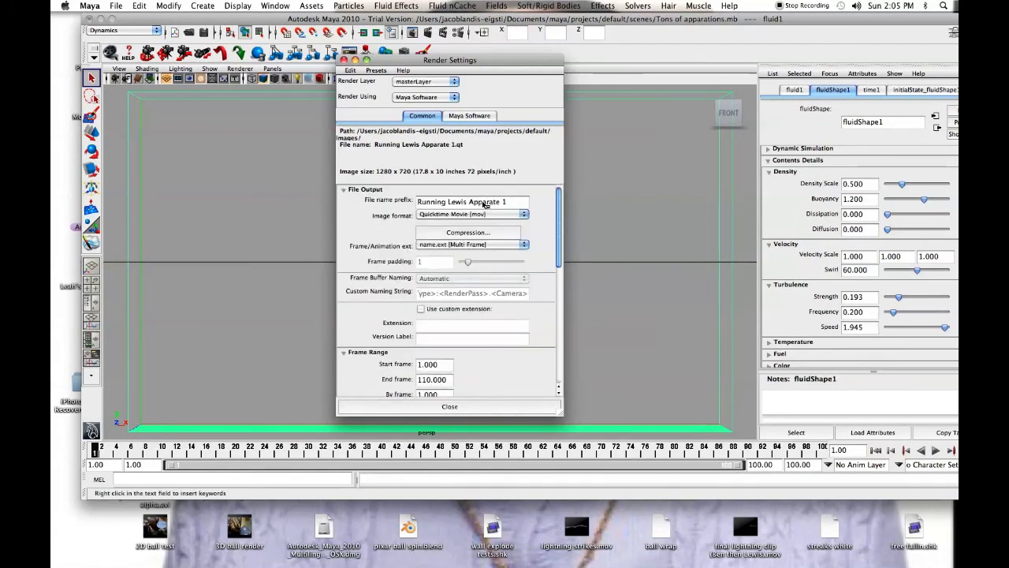
{"action": "scroll", "coordinate": [484, 203], "scroll_direction": "down", "scroll_amount": 1}
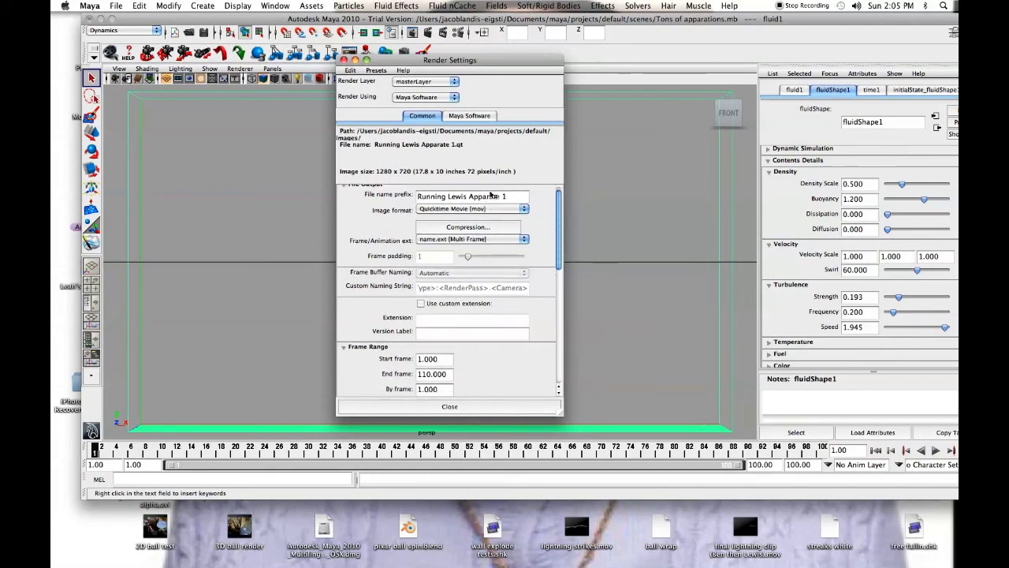
{"action": "scroll", "coordinate": [491, 194], "scroll_direction": "down", "scroll_amount": 10}
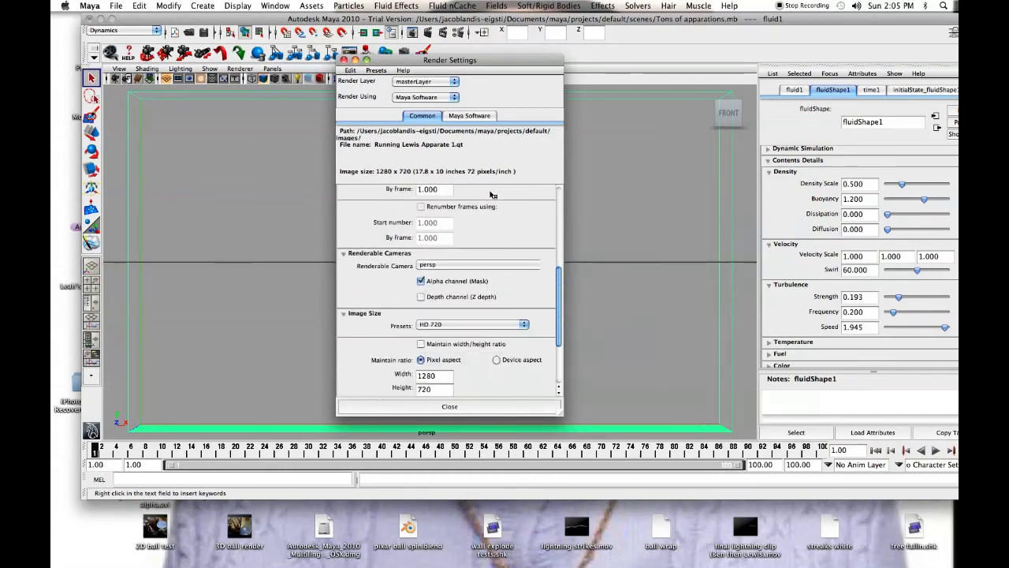
{"action": "scroll", "coordinate": [491, 194], "scroll_direction": "down", "scroll_amount": 2}
{"action": "scroll", "coordinate": [491, 194], "scroll_direction": "up", "scroll_amount": 12}
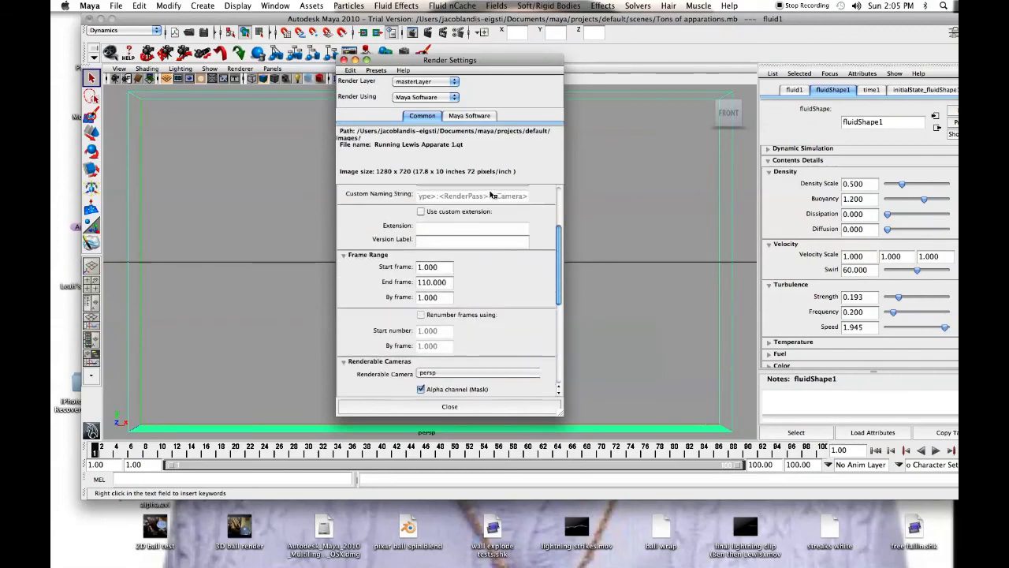
{"action": "scroll", "coordinate": [491, 194], "scroll_direction": "up", "scroll_amount": 1}
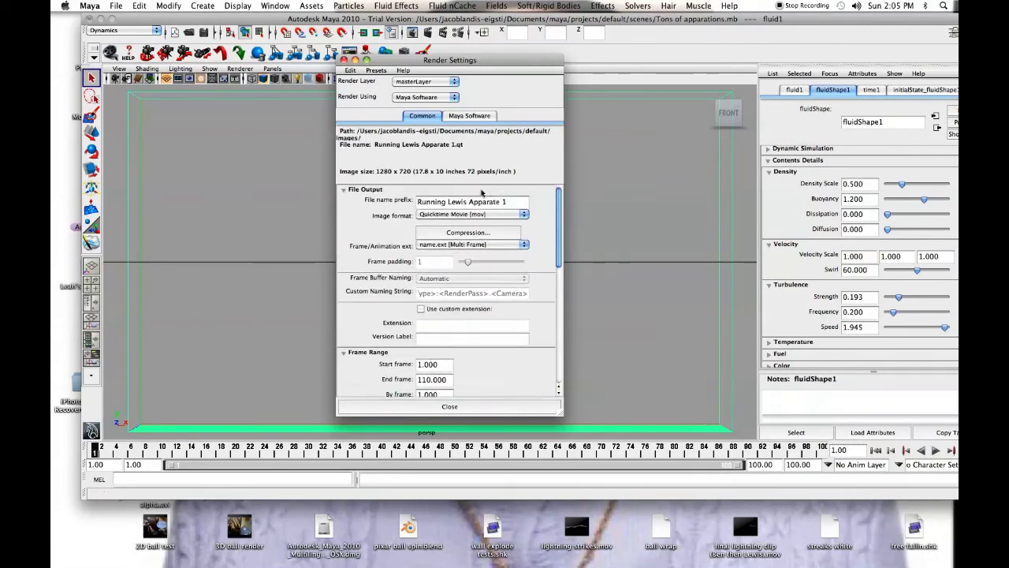
{"action": "left_click", "coordinate": [468, 116]}
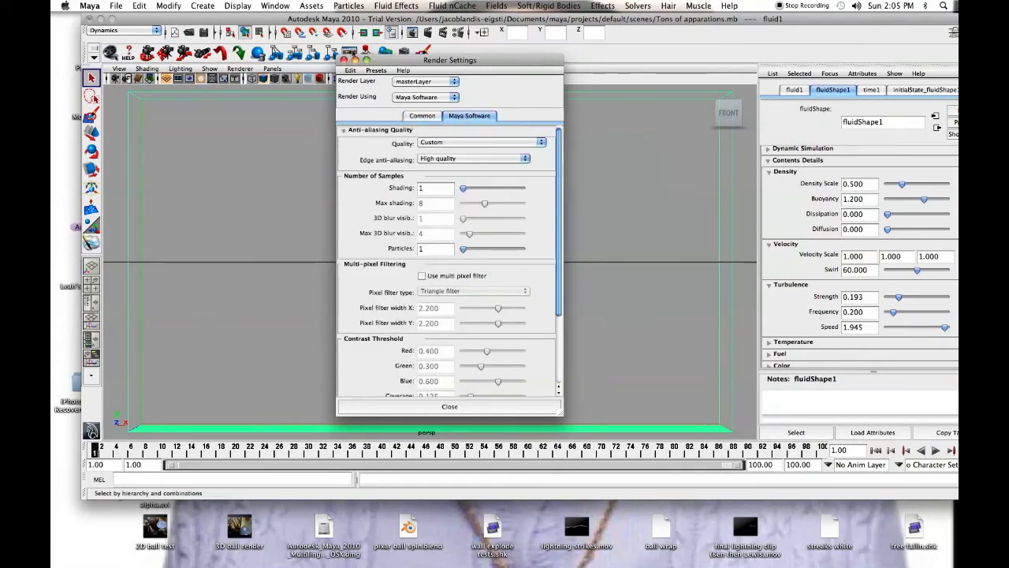
{"action": "left_click", "coordinate": [344, 60]}
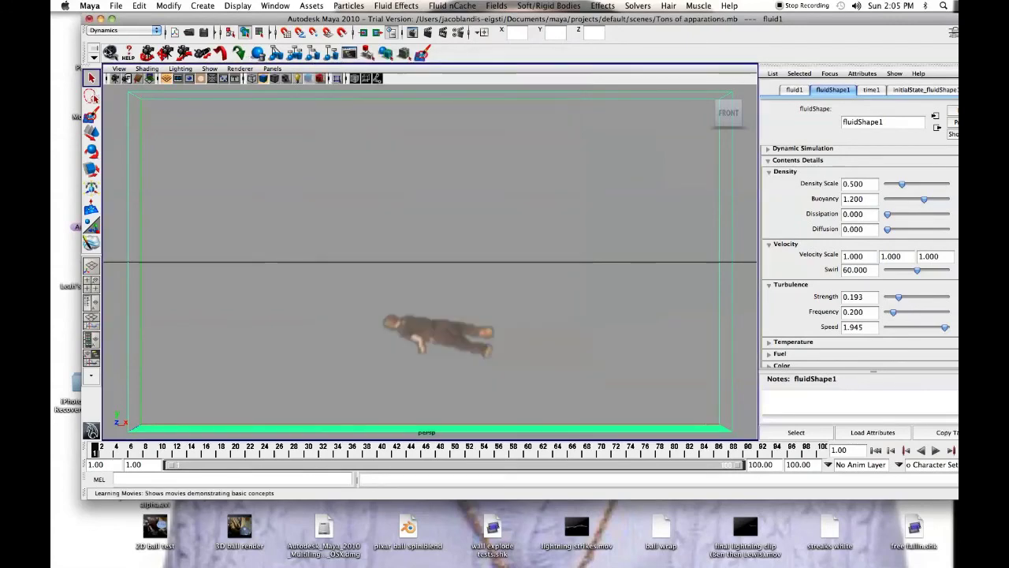
Switch from the Dynamics to the Rendering command set and bring up the render commands
{"action": "left_click_drag", "start_coordinate": [133, 23], "coordinate": [138, 22]}
{"action": "left_click", "coordinate": [137, 30]}
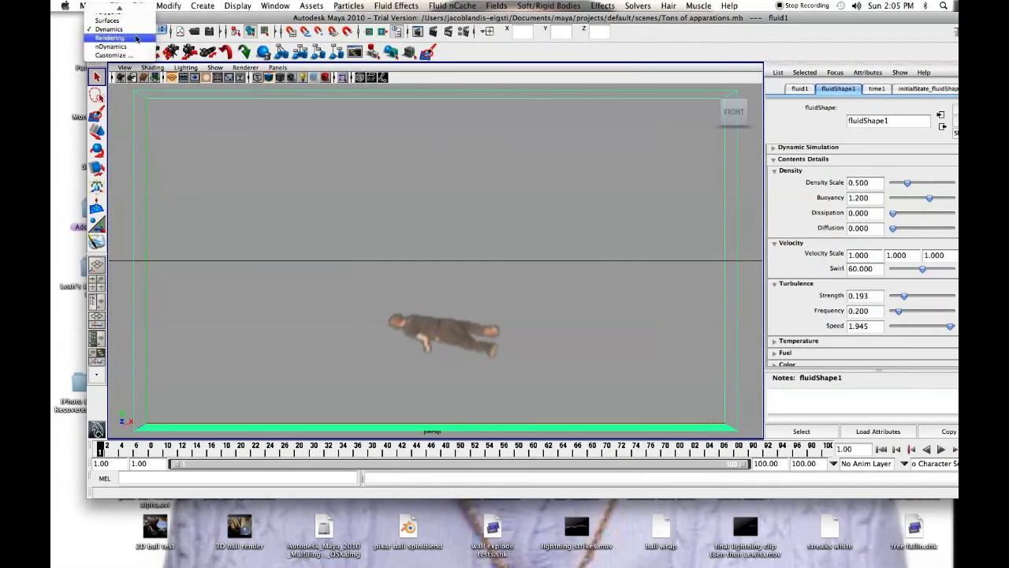
{"action": "left_click", "coordinate": [135, 38]}
{"action": "left_click", "coordinate": [496, 6]}
{"action": "mouse_move", "coordinate": [459, 4]}
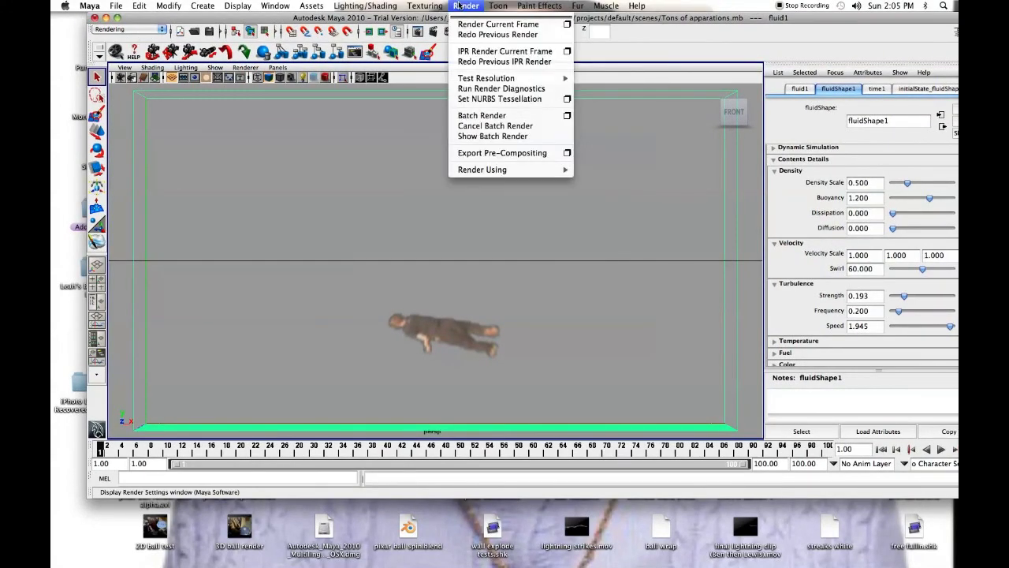